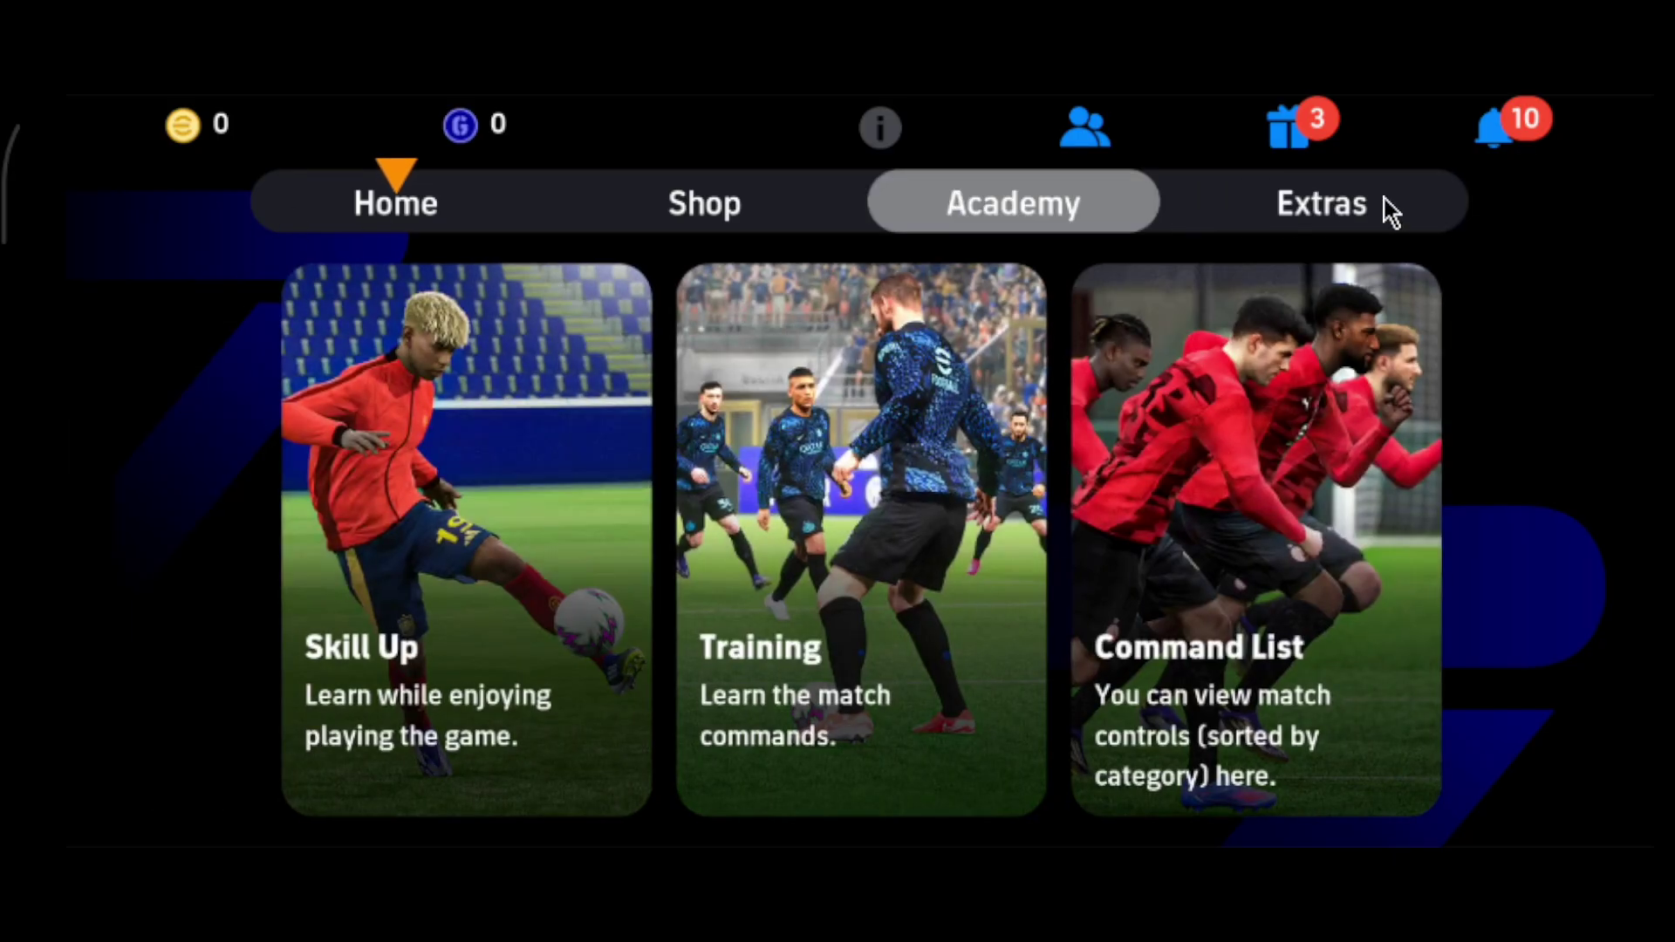
Go to the Extras section and open the Game Settings card.
{"action": "left_click", "coordinate": [1384, 201]}
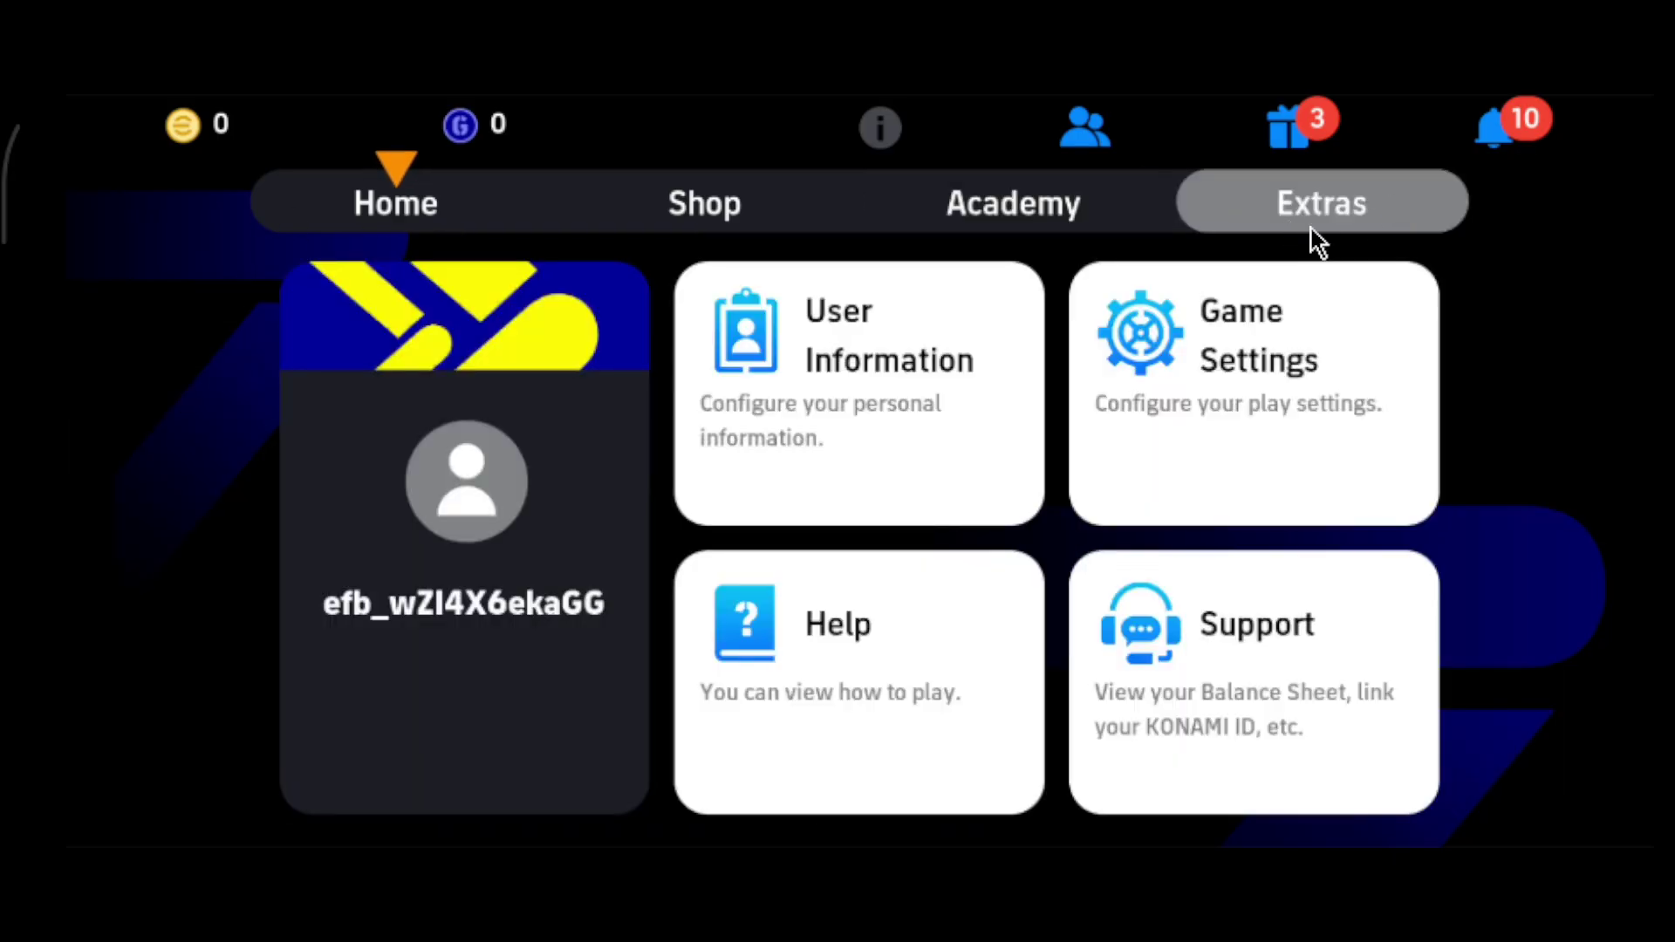
{"action": "left_click", "coordinate": [1246, 397]}
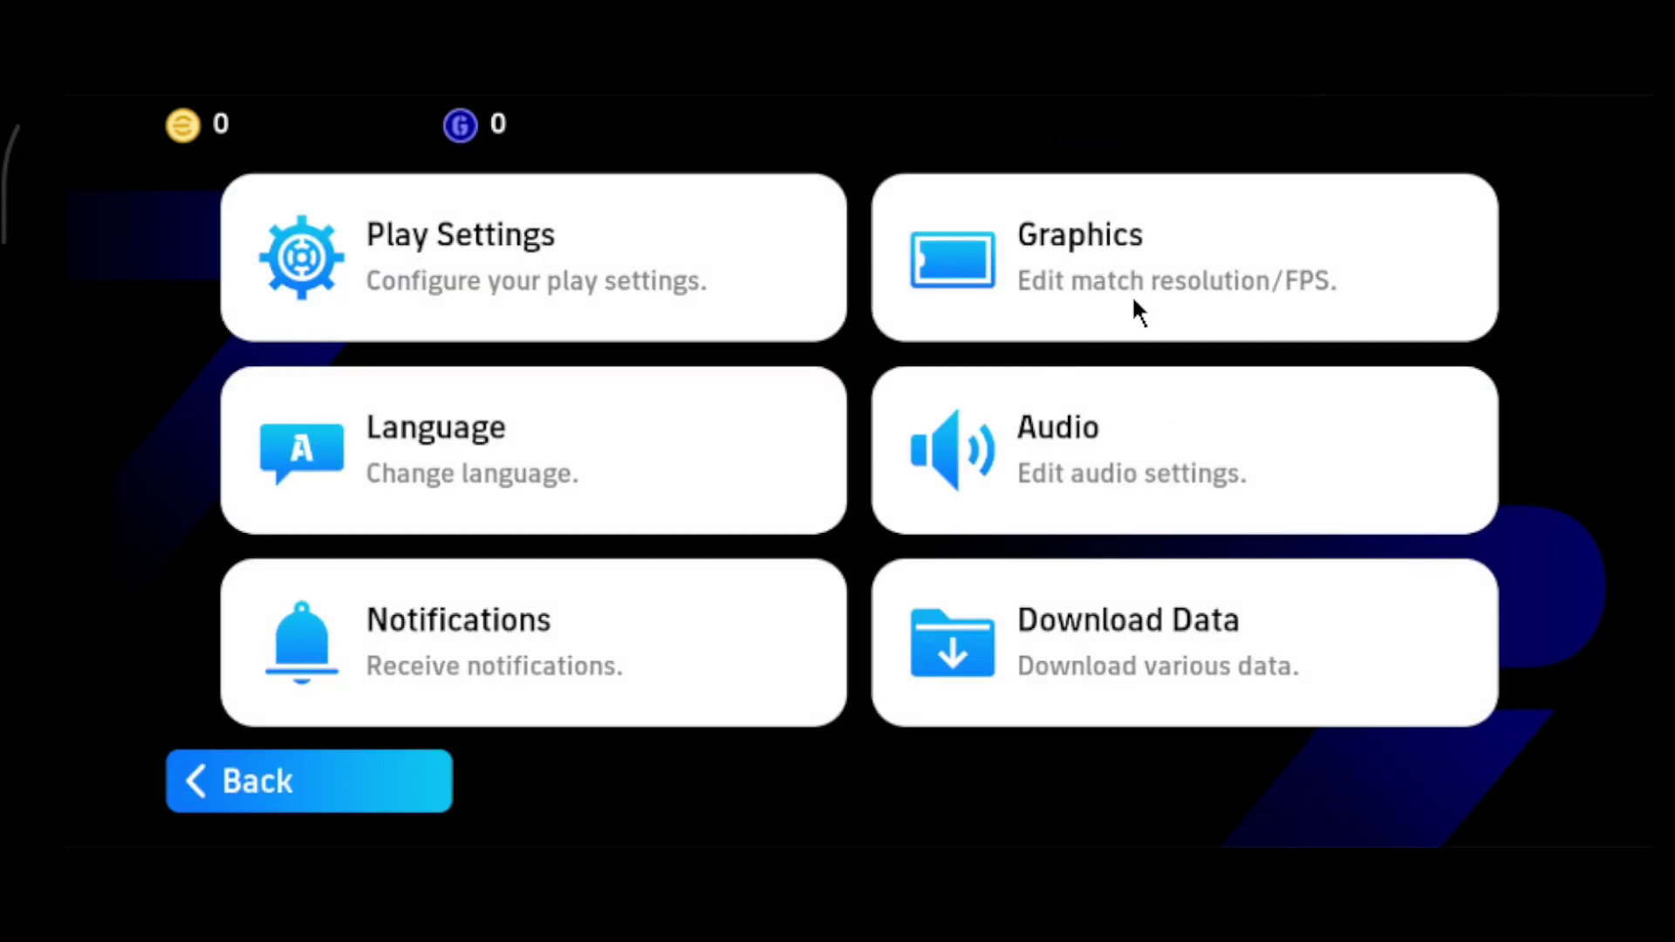
In Graphics, check the Player Graphics and Stadium Graphics choices, keeping Standard and High.
{"action": "left_click", "coordinate": [1133, 264]}
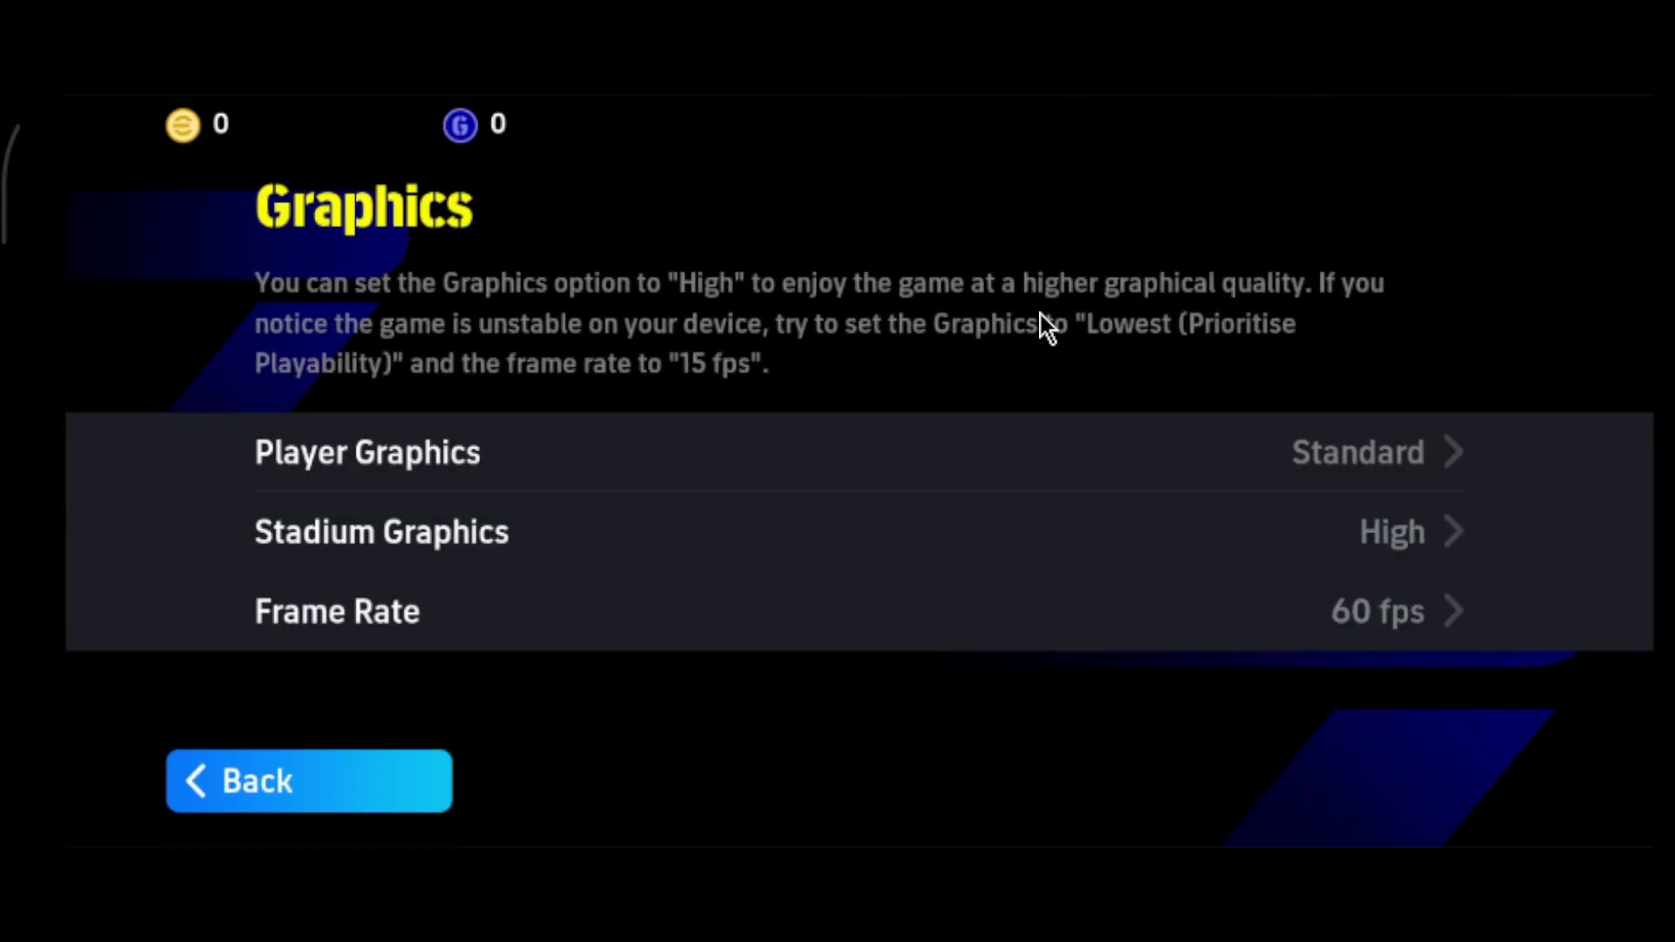
{"action": "left_click", "coordinate": [1297, 452]}
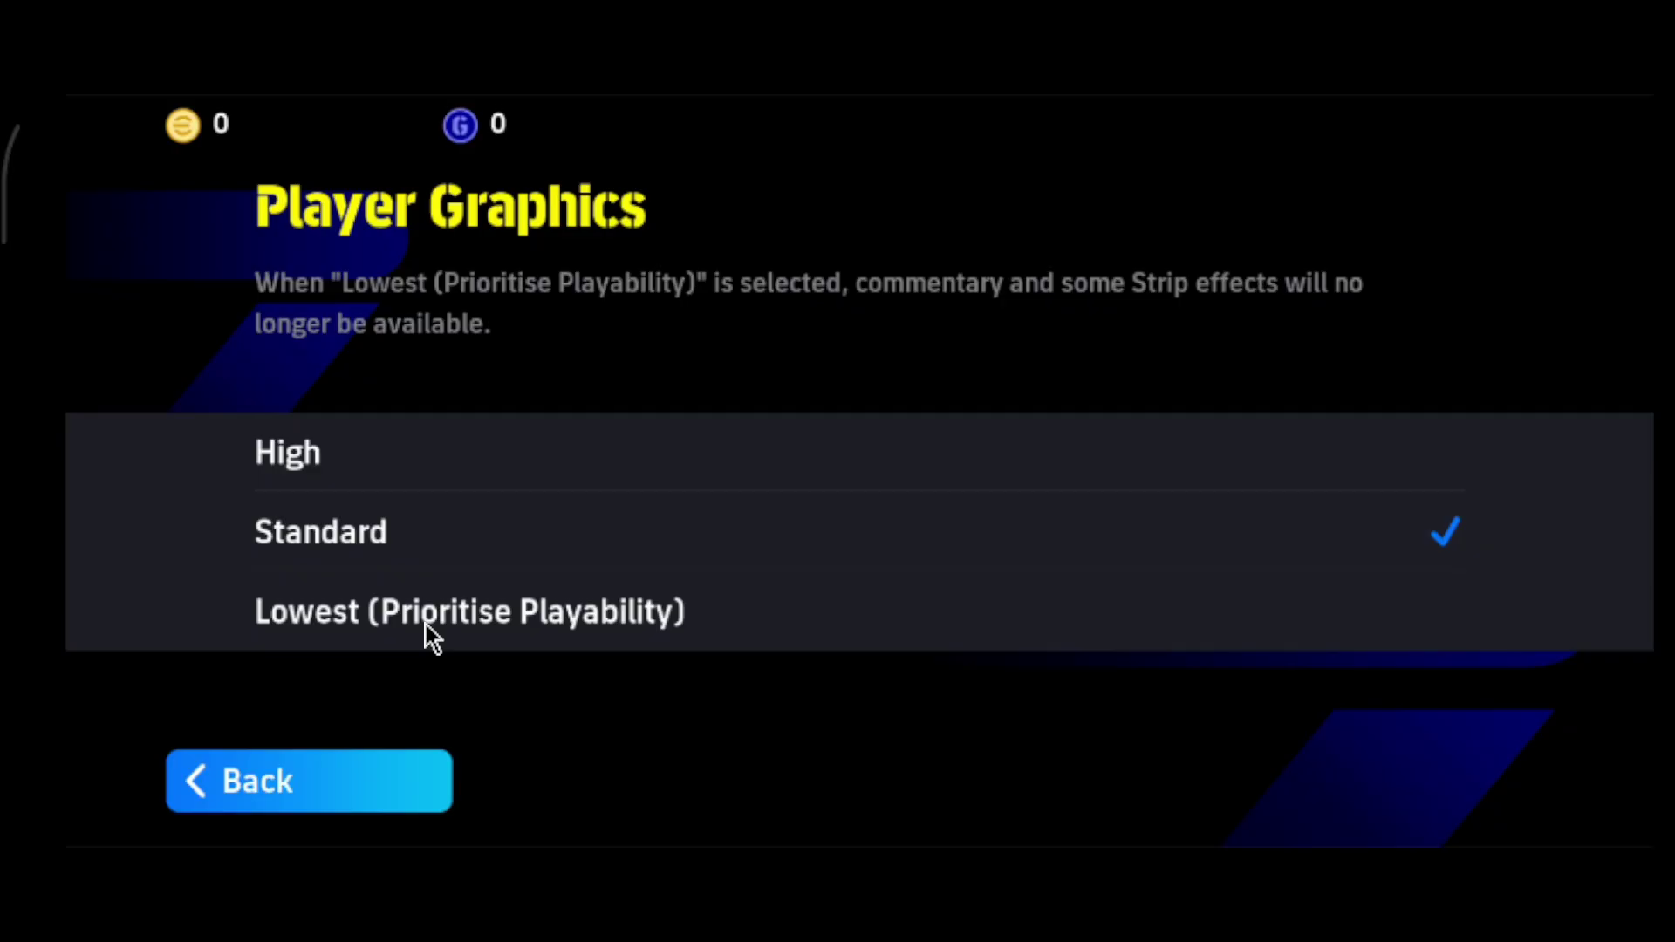
{"action": "left_click", "coordinate": [228, 786]}
{"action": "left_click", "coordinate": [497, 546]}
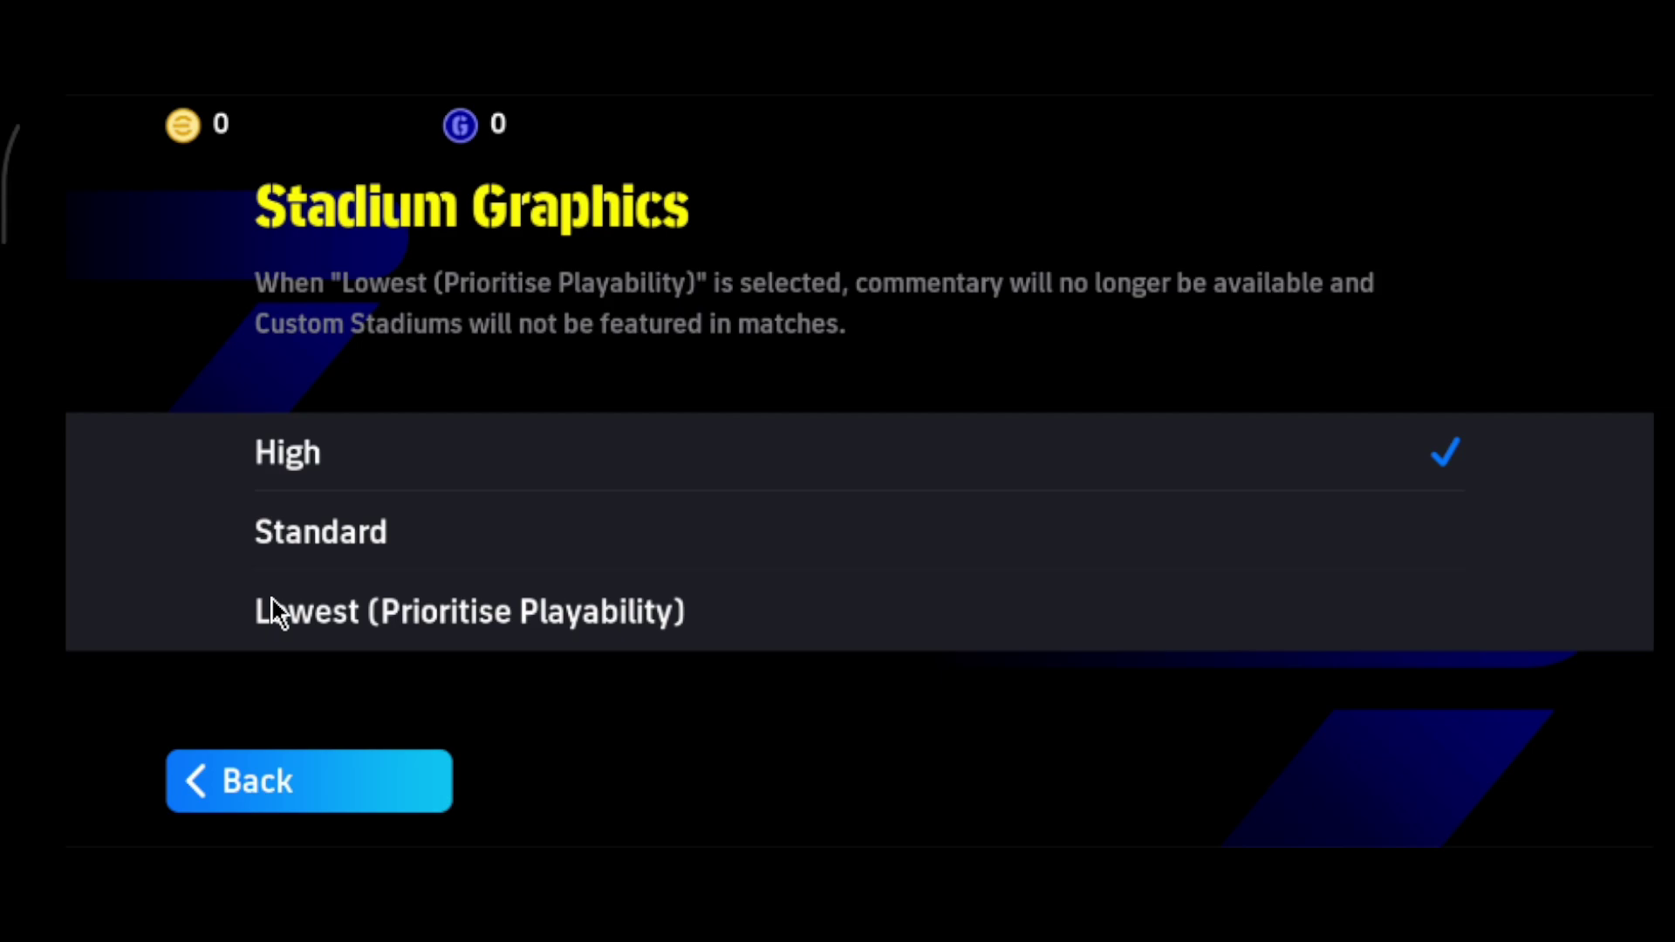
{"action": "left_click", "coordinate": [292, 805]}
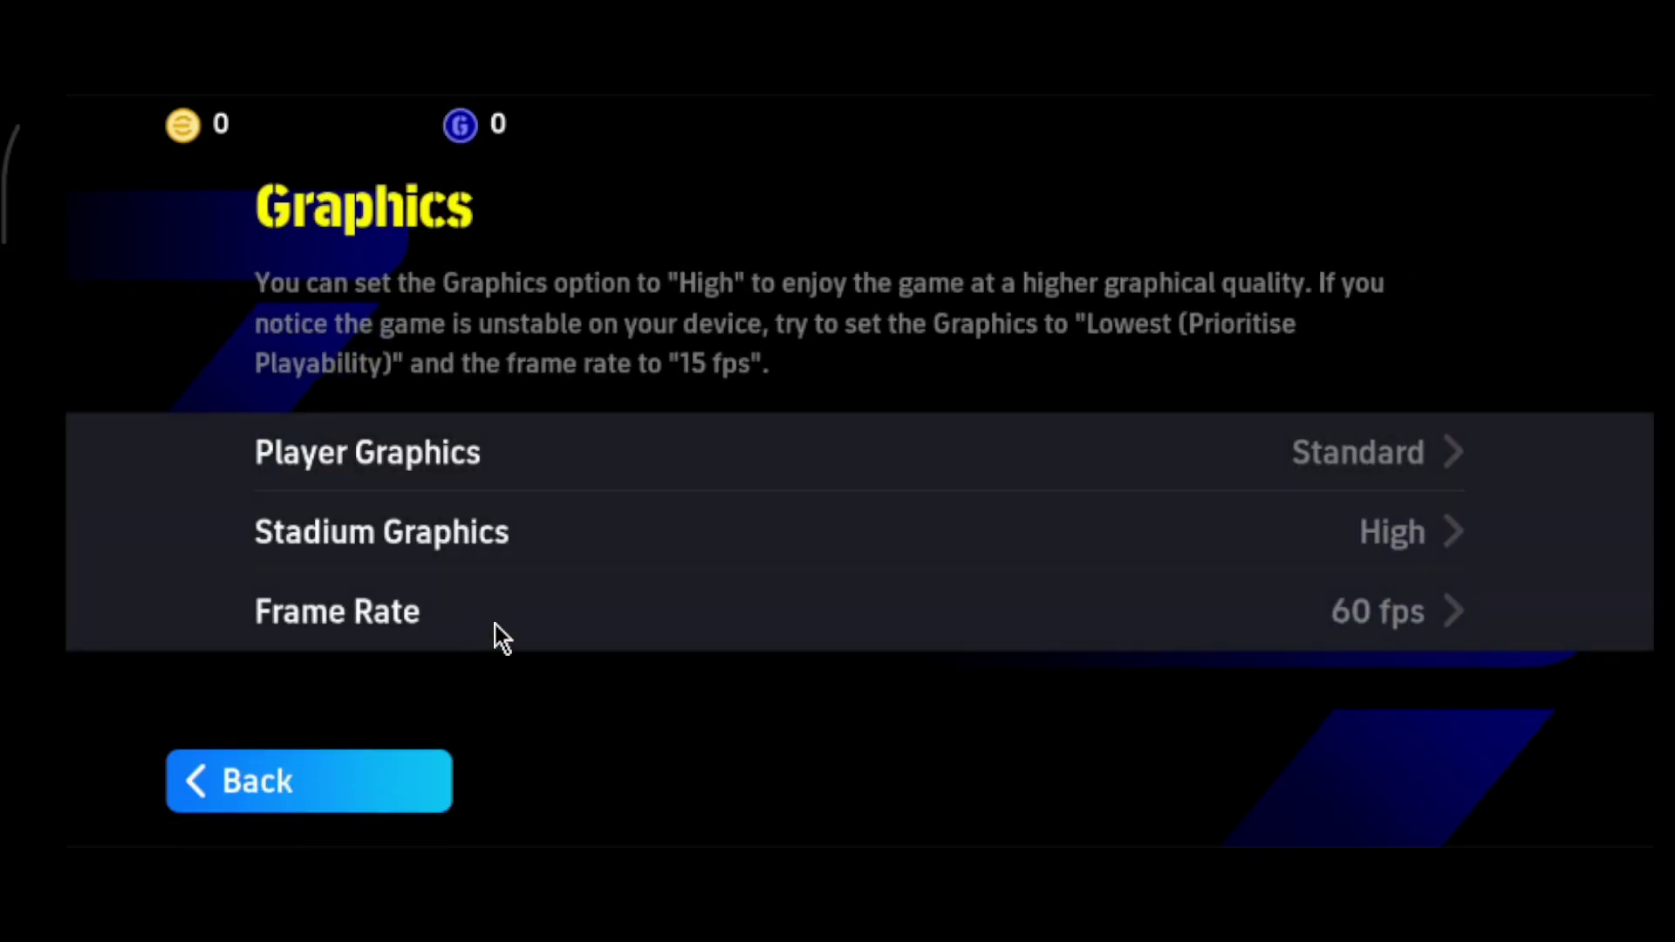
Change Frame Rate from 60 fps to 30 fps, confirm, and return to Game Settings.
{"action": "left_click", "coordinate": [520, 604]}
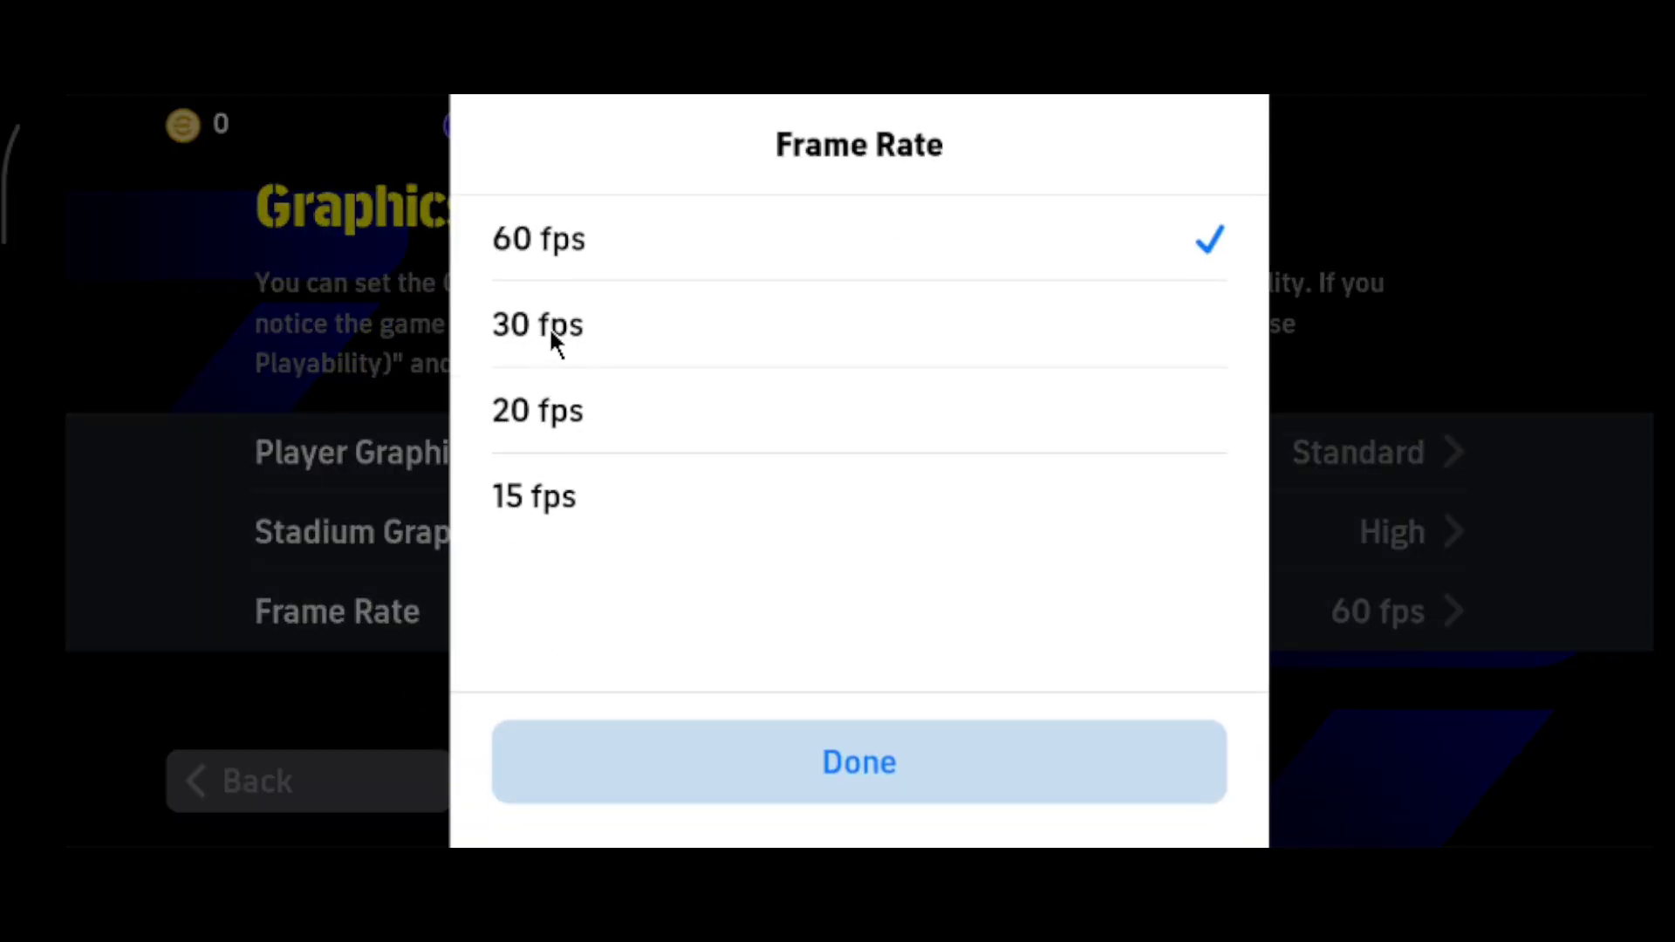
{"action": "left_click", "coordinate": [576, 309]}
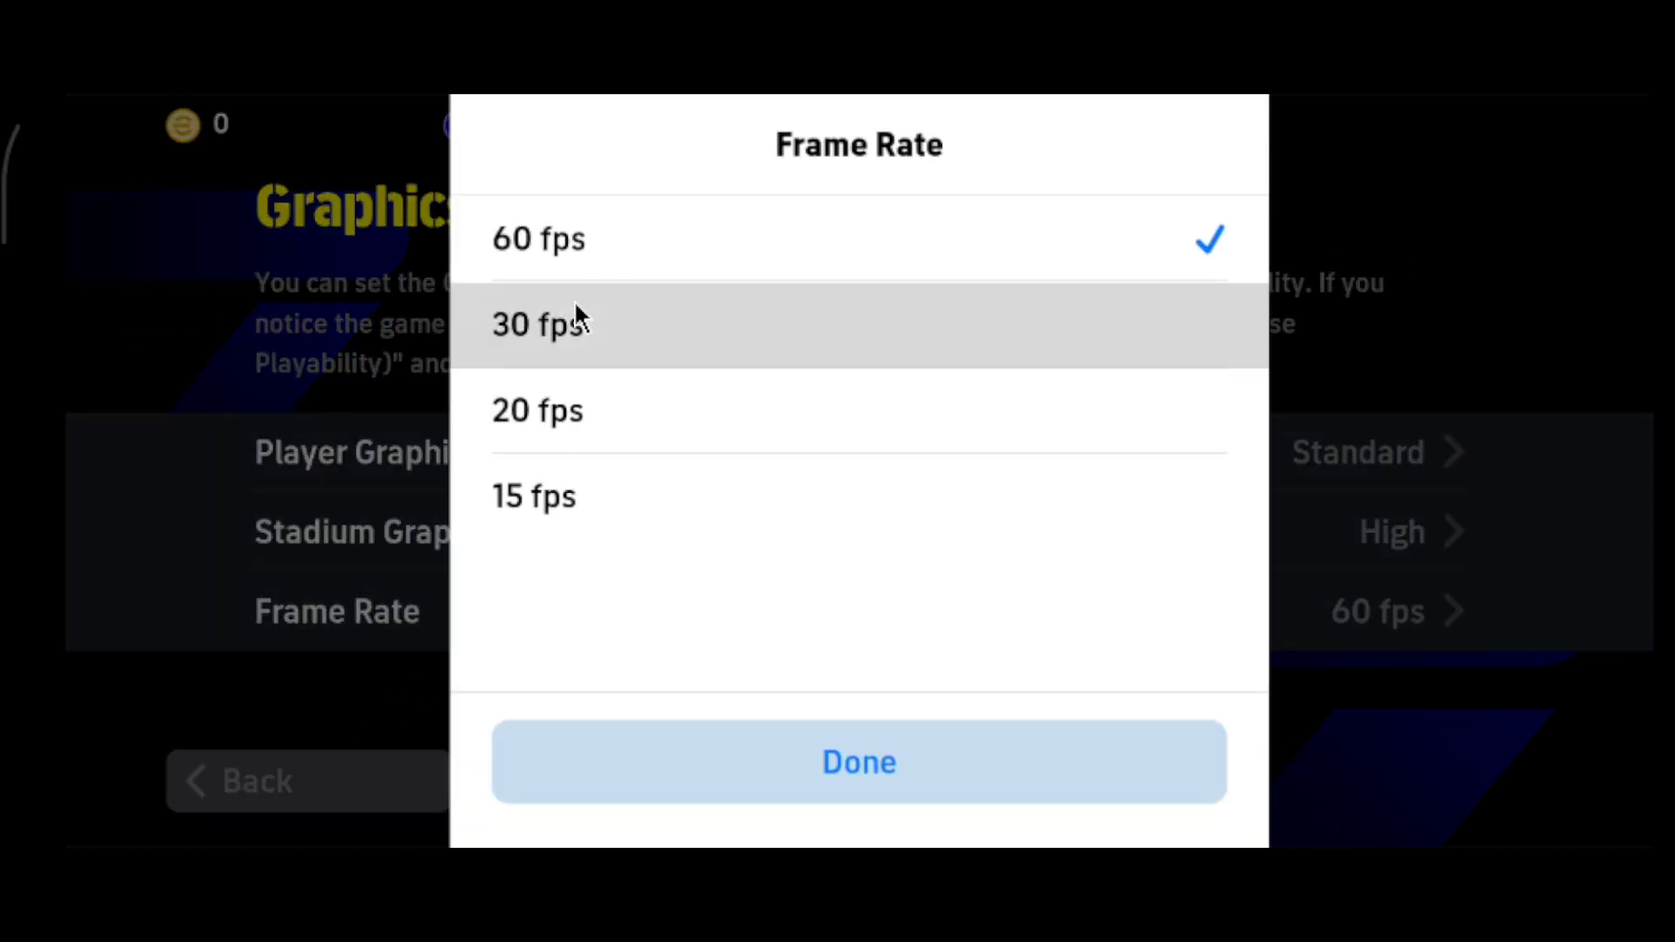
{"action": "left_click", "coordinate": [692, 733]}
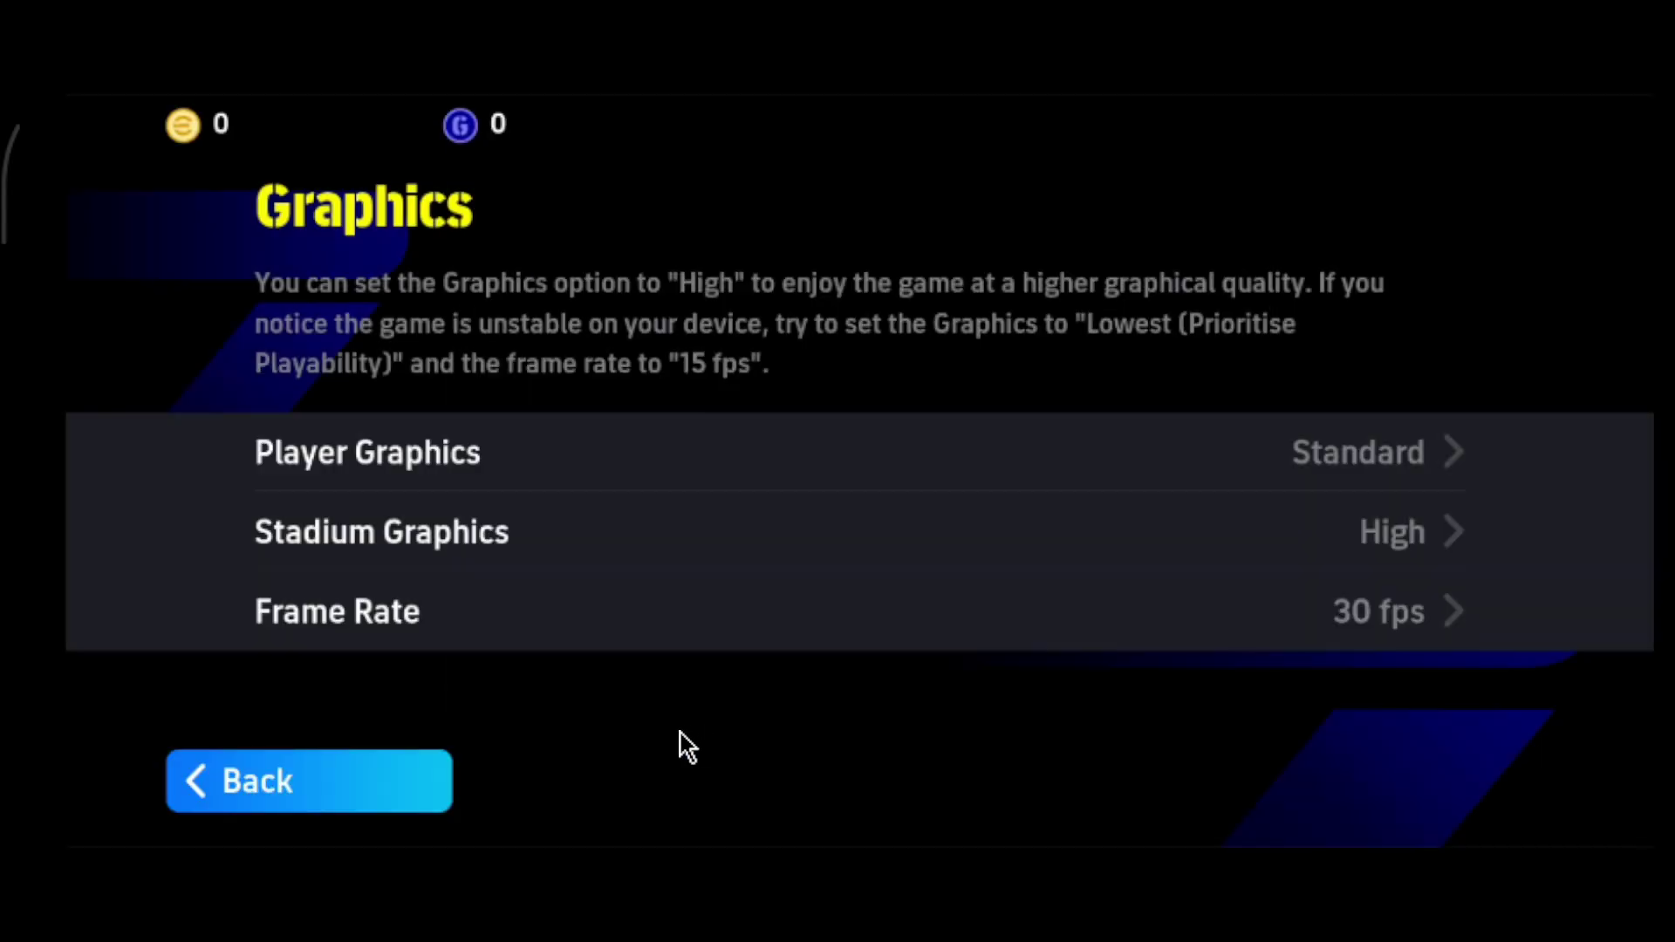
{"action": "left_click", "coordinate": [389, 799]}
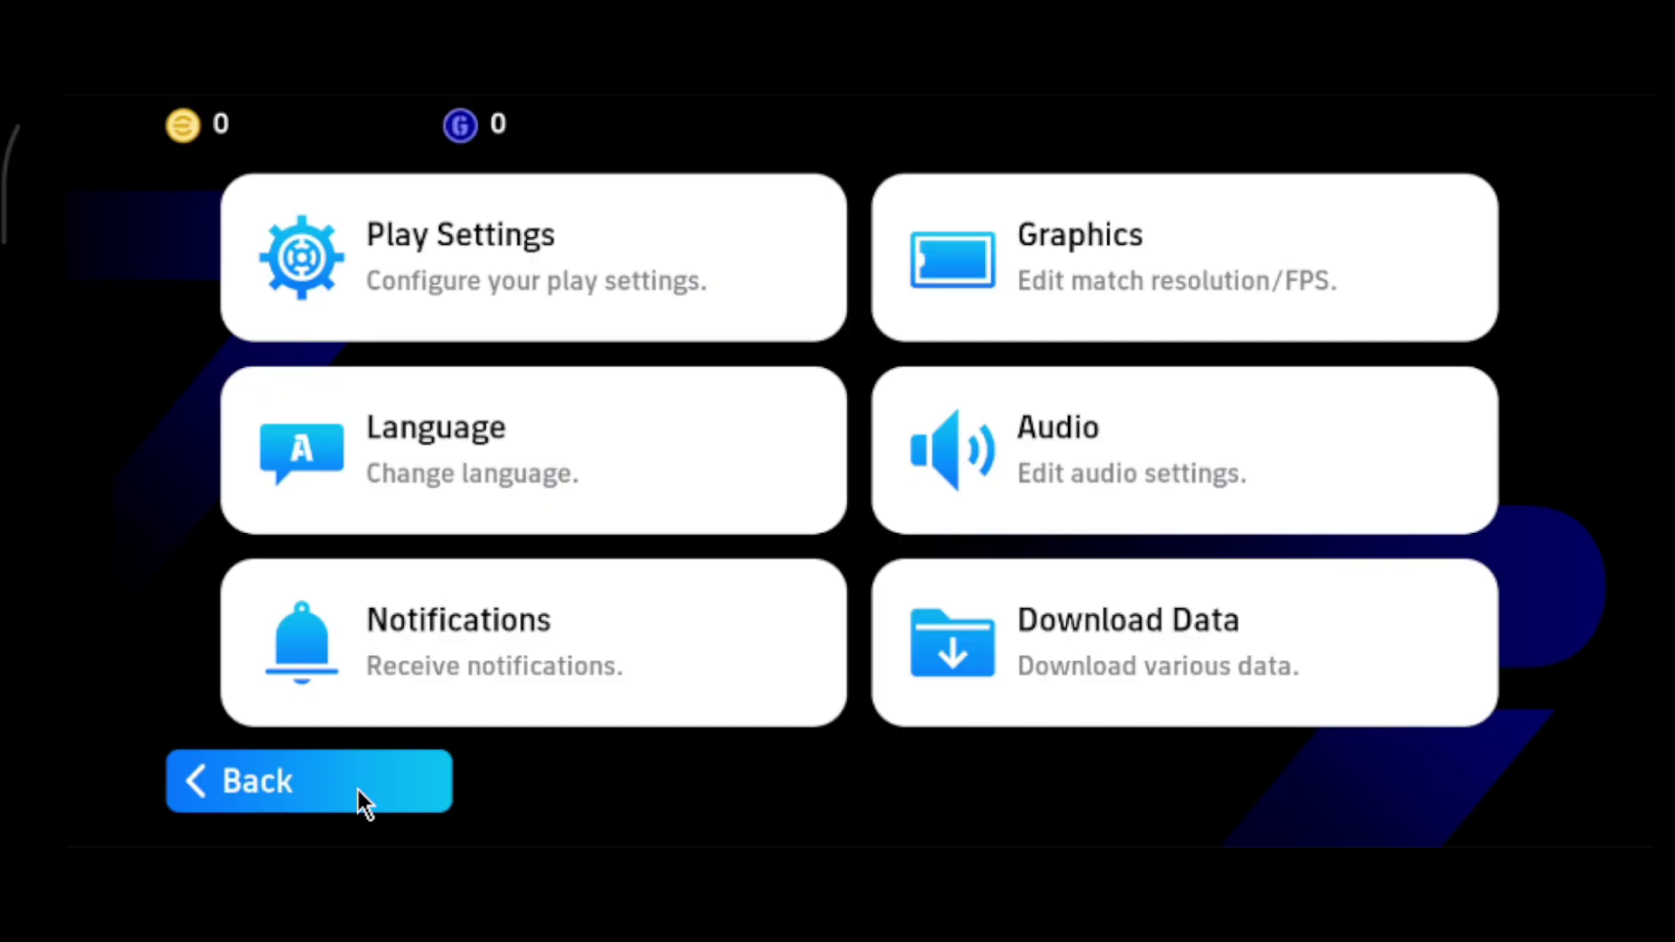
{"action": "left_click", "coordinate": [1002, 650]}
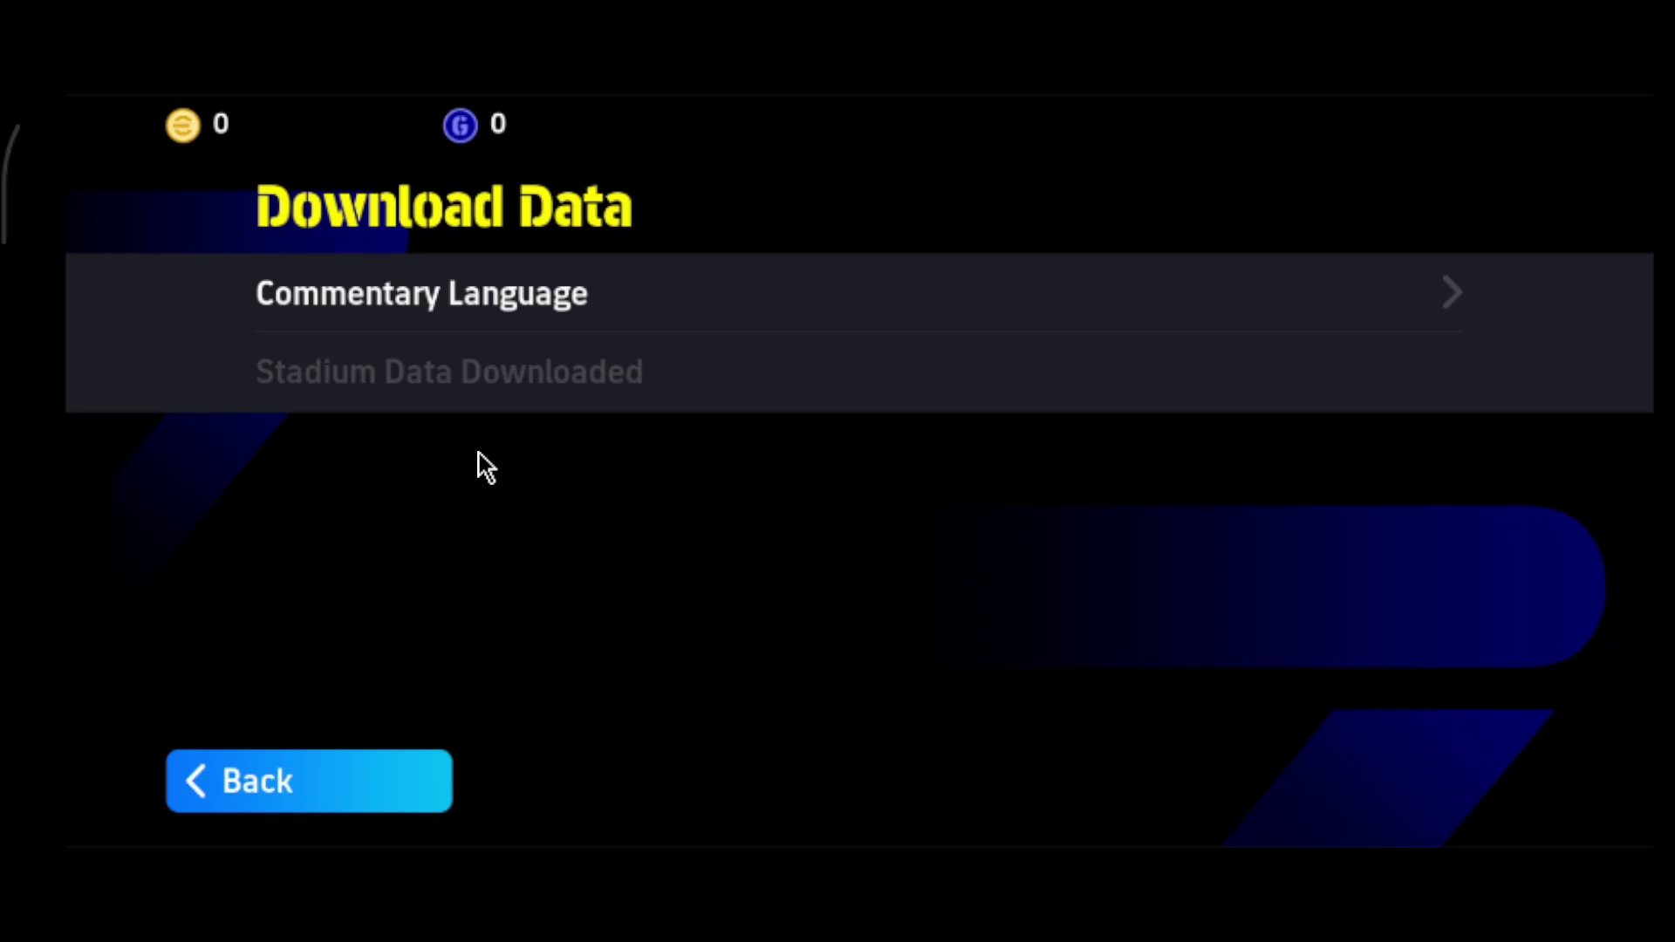
{"action": "left_click", "coordinate": [675, 293]}
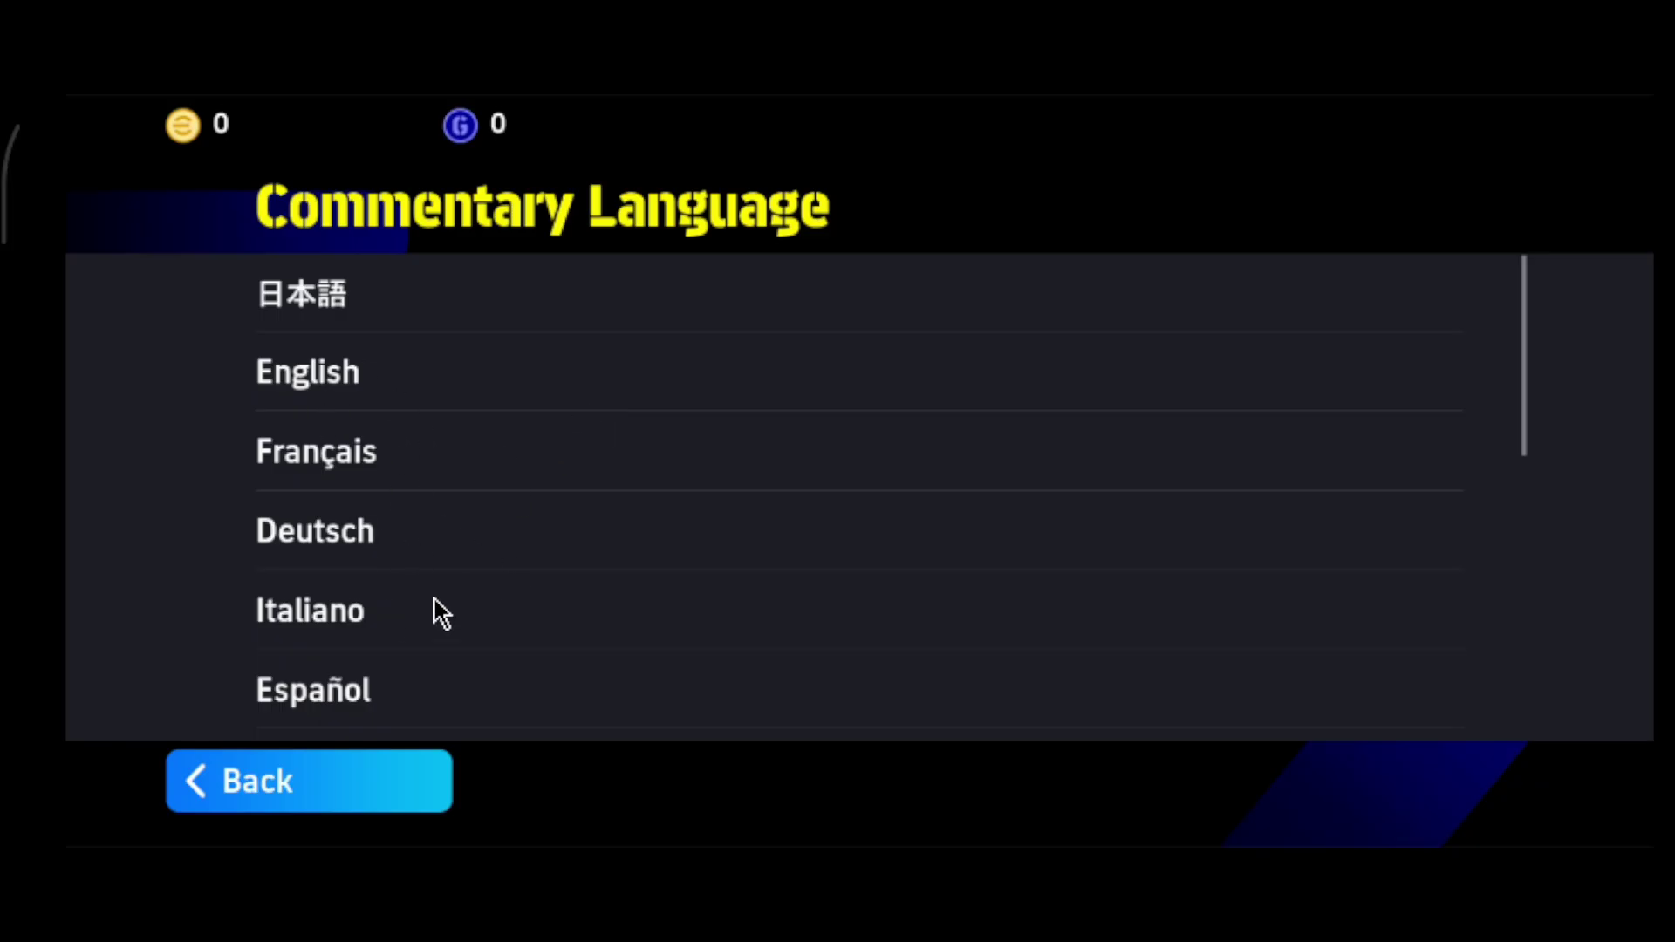
{"action": "left_click_drag", "start_coordinate": [714, 659], "coordinate": [676, 138]}
{"action": "left_click_drag", "start_coordinate": [713, 406], "coordinate": [717, 811]}
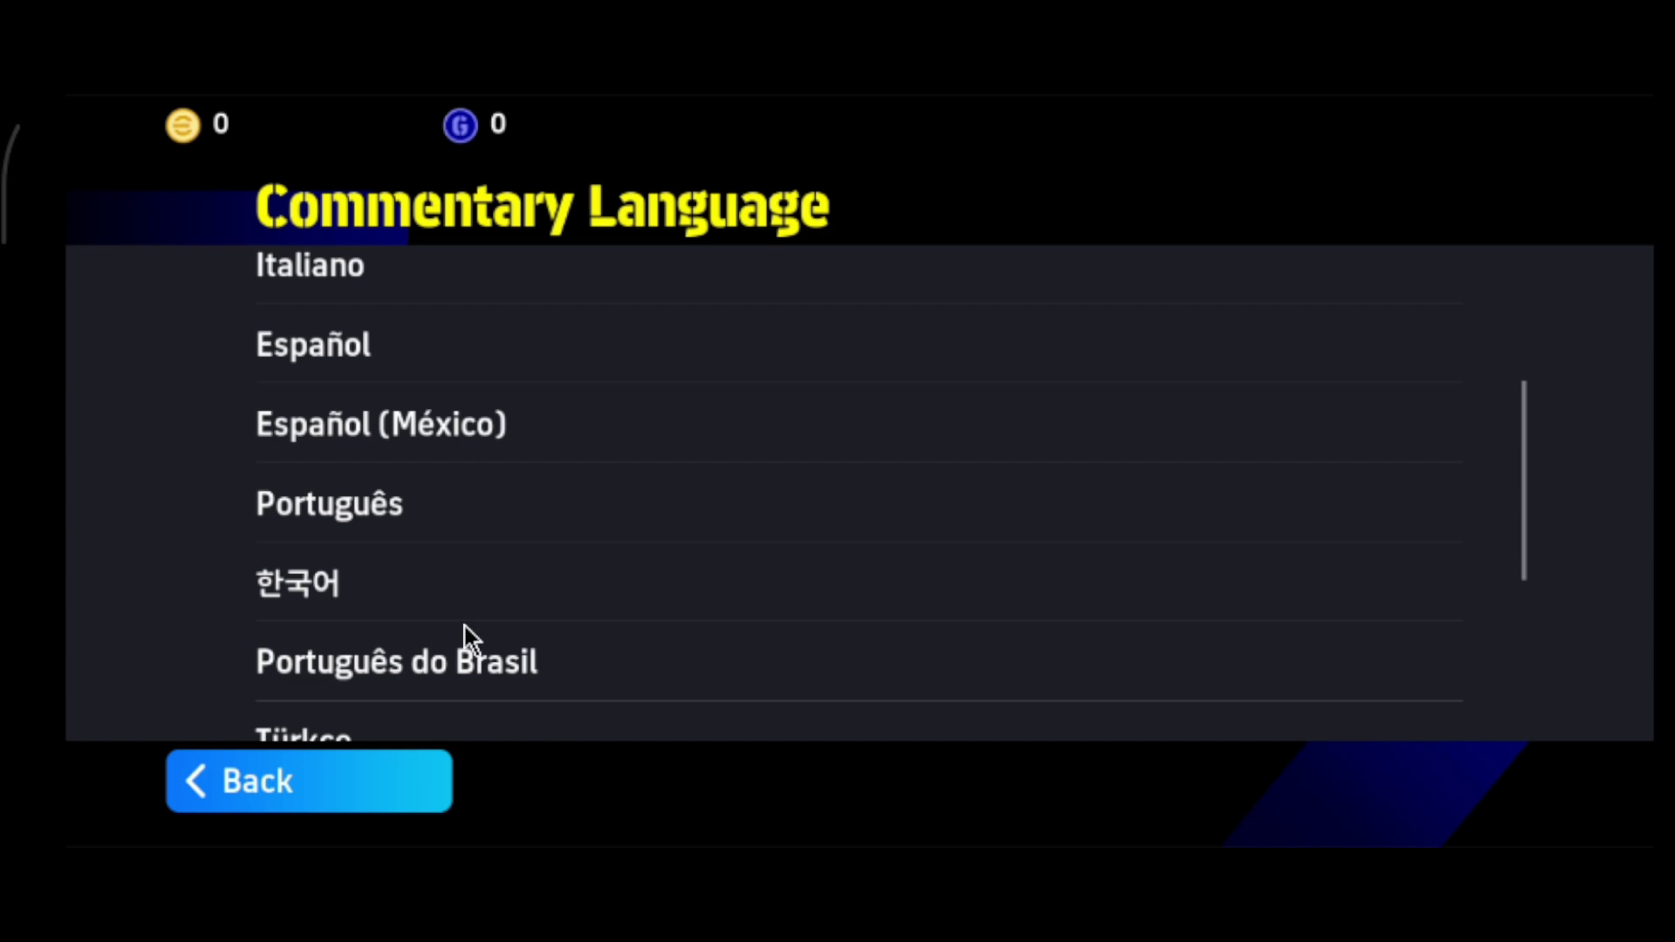
{"action": "left_click_drag", "start_coordinate": [709, 406], "coordinate": [712, 853]}
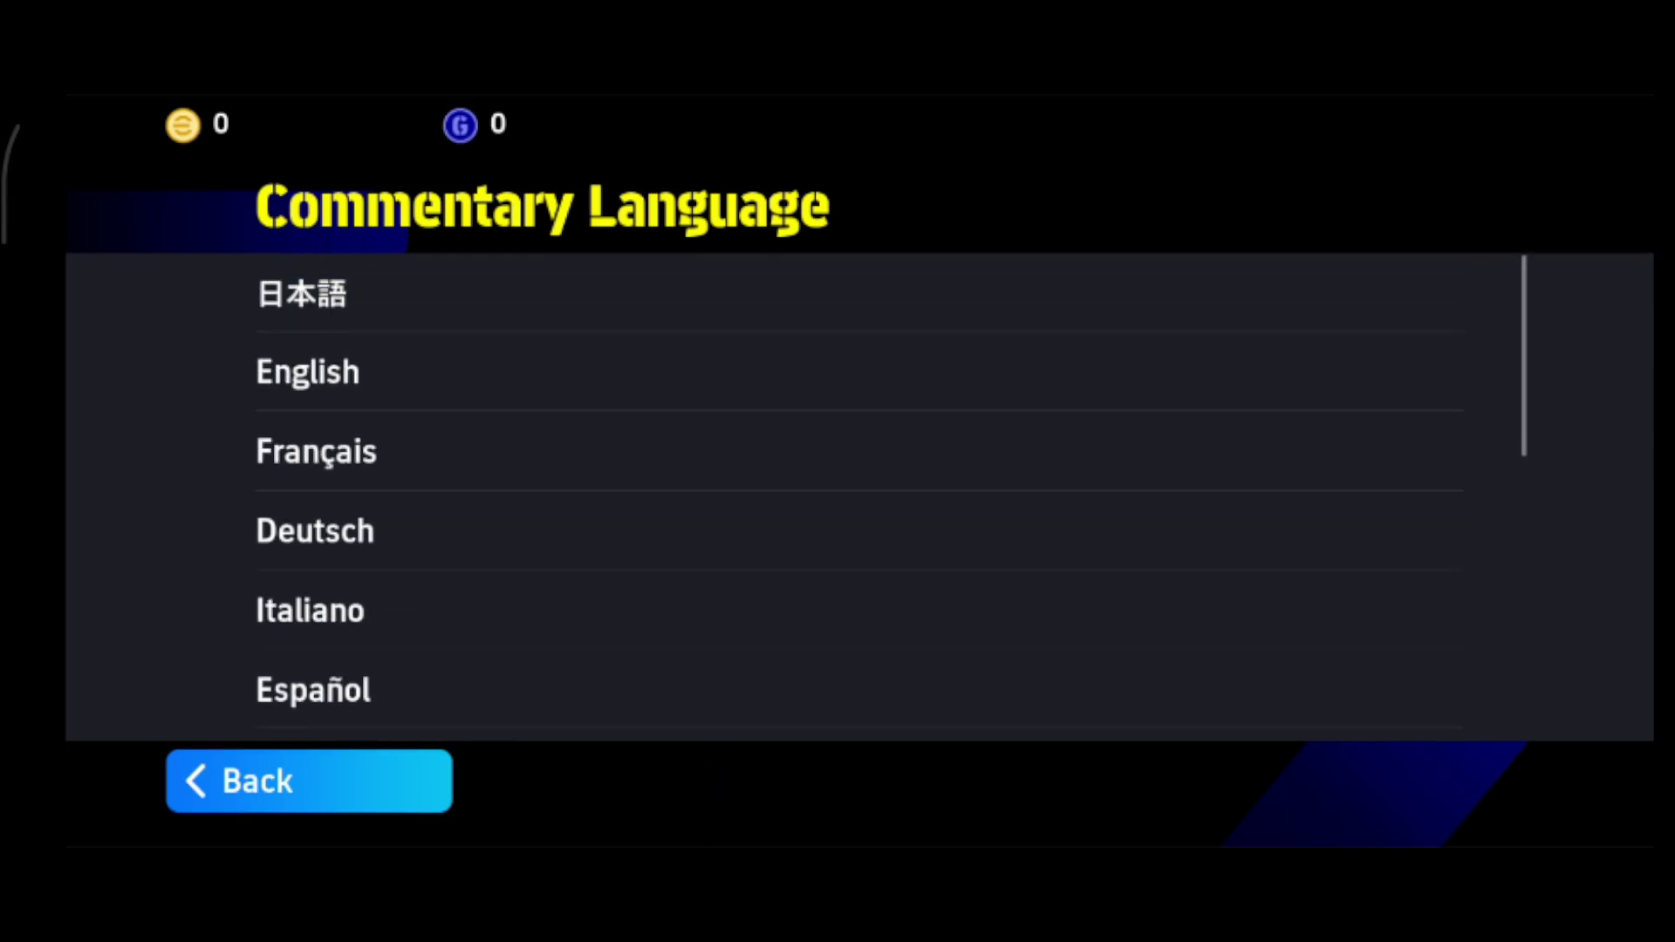
{"action": "left_click", "coordinate": [401, 782]}
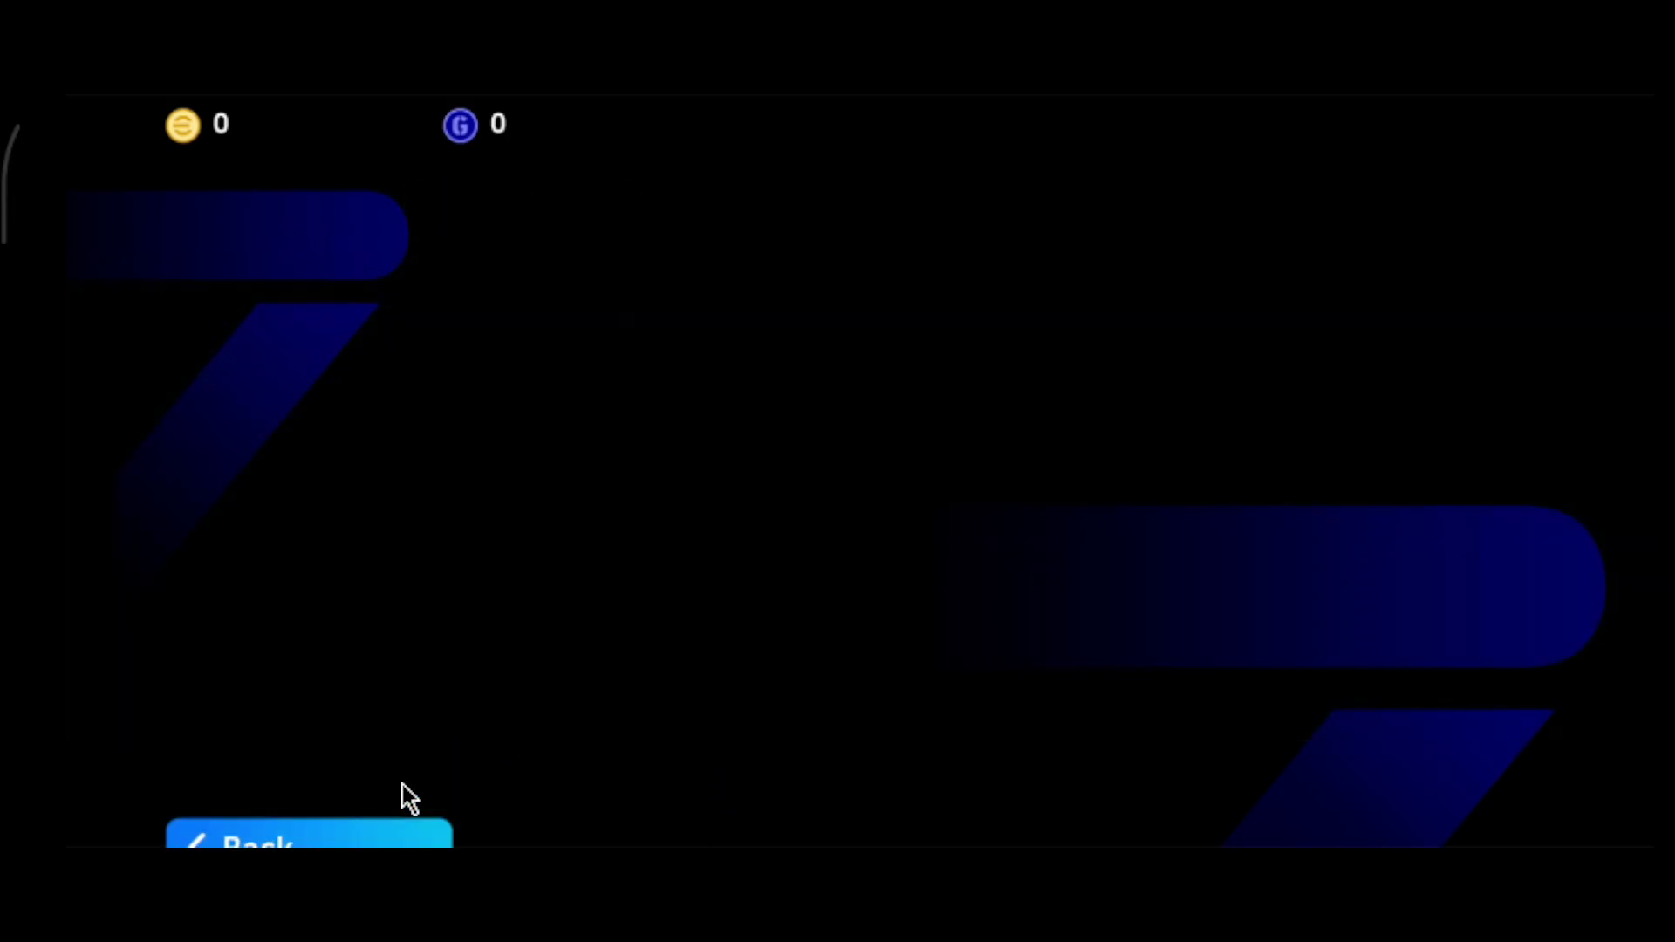
{"action": "left_click", "coordinate": [404, 777]}
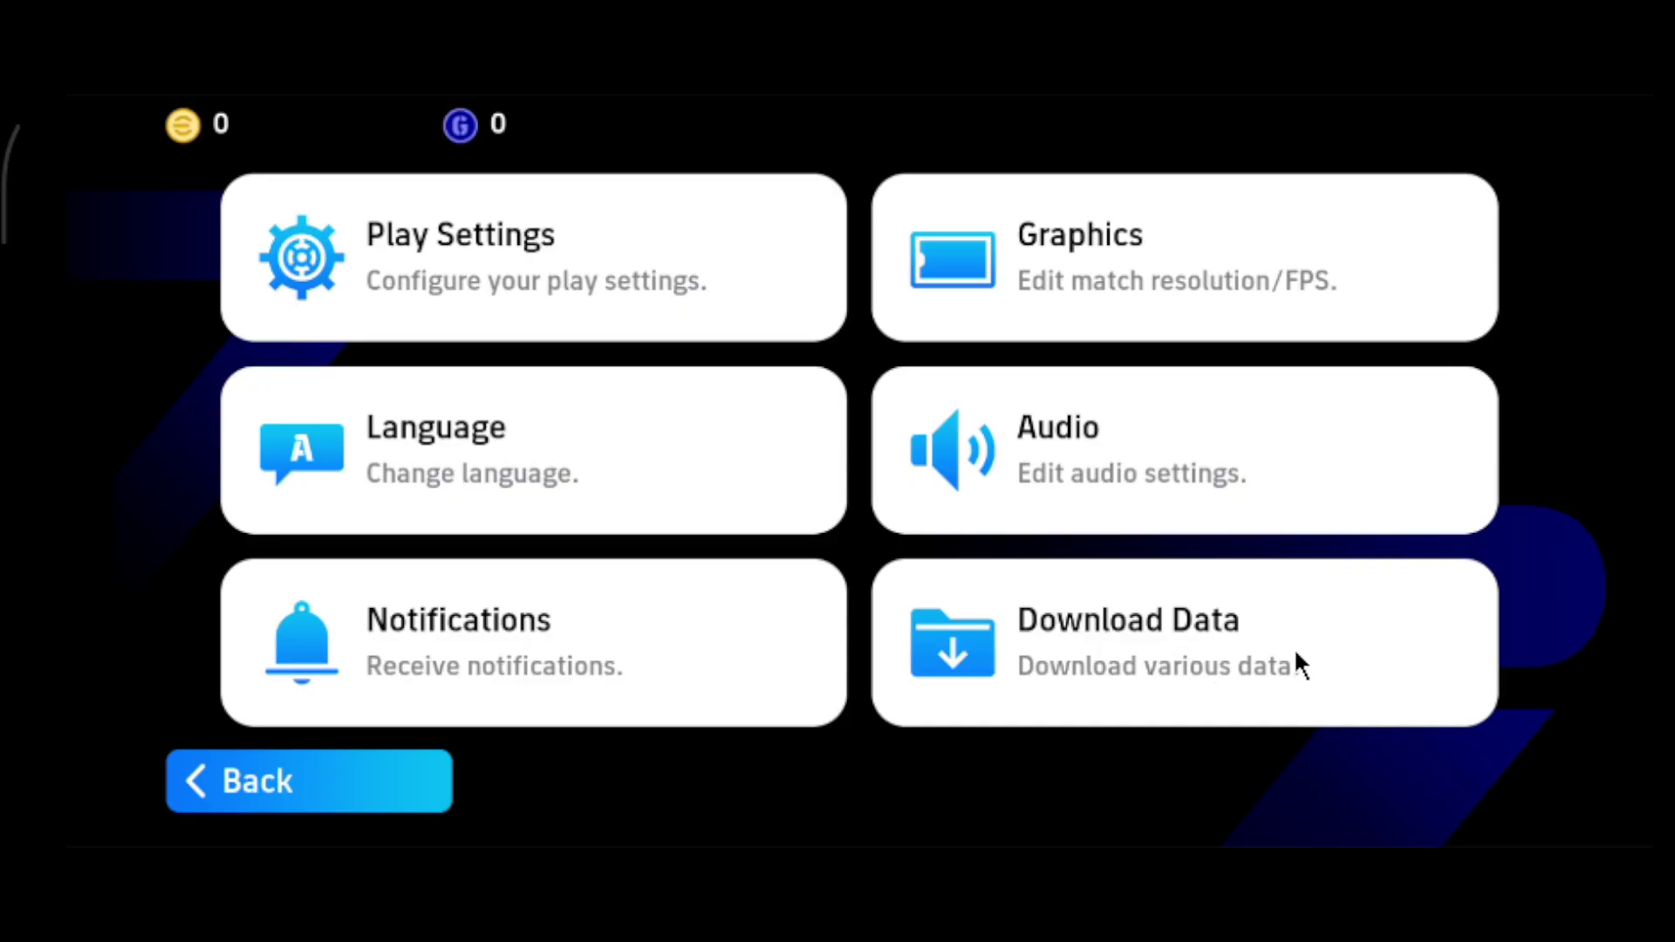
{"action": "left_click", "coordinate": [1081, 463]}
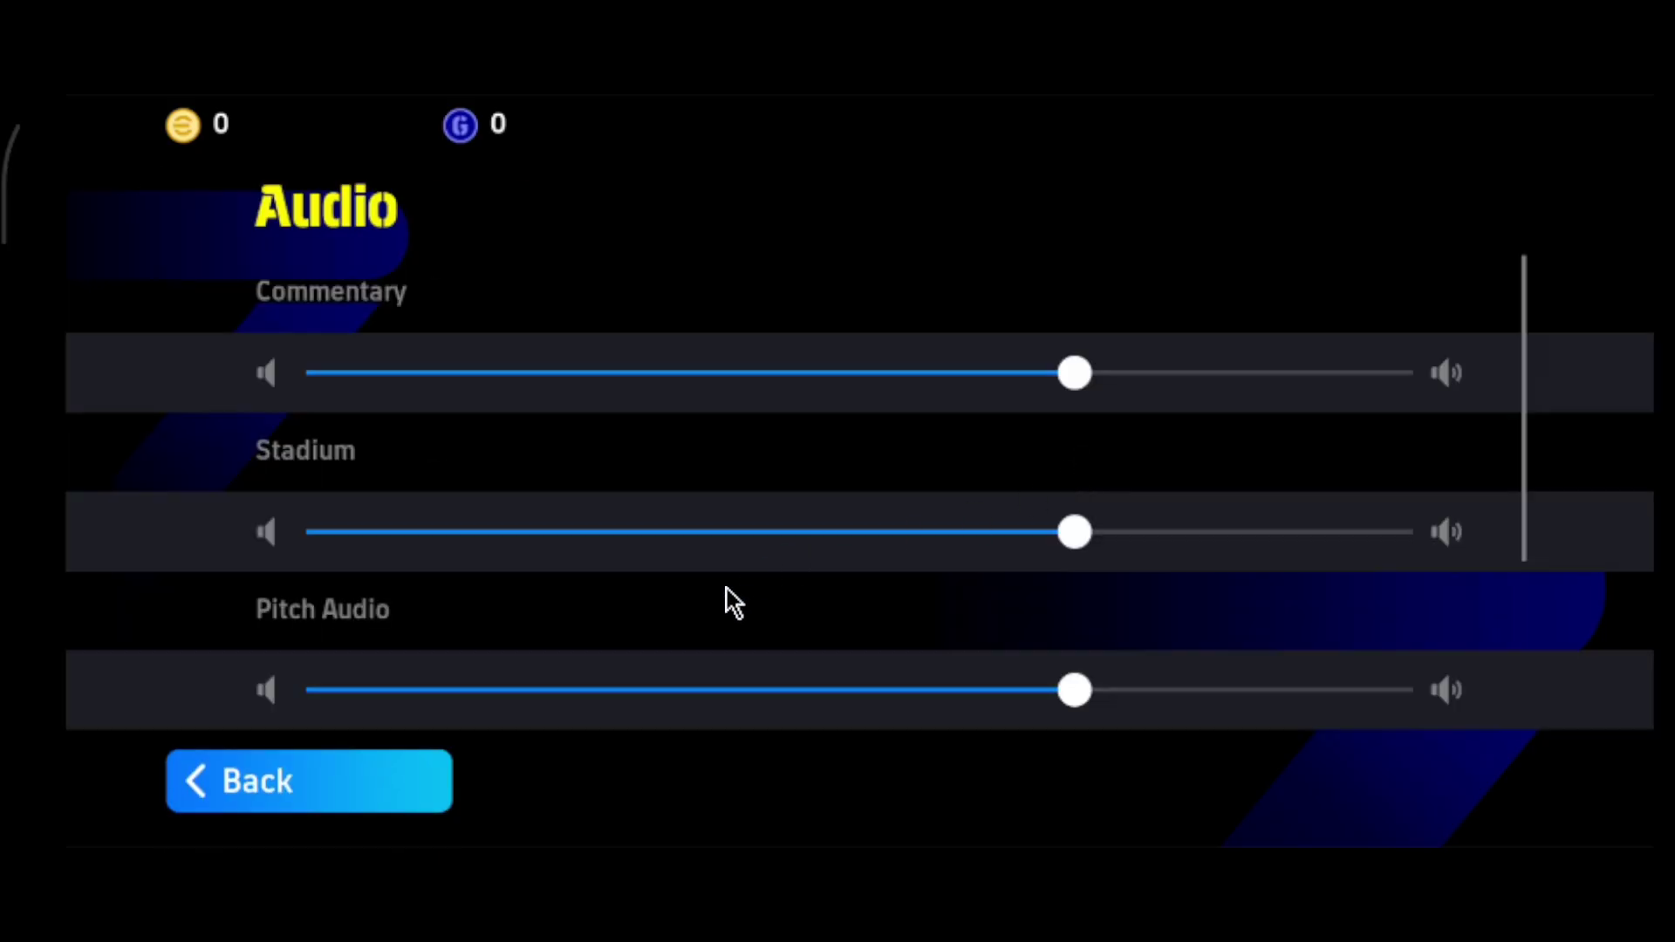
{"action": "left_click_drag", "start_coordinate": [654, 624], "coordinate": [636, 523]}
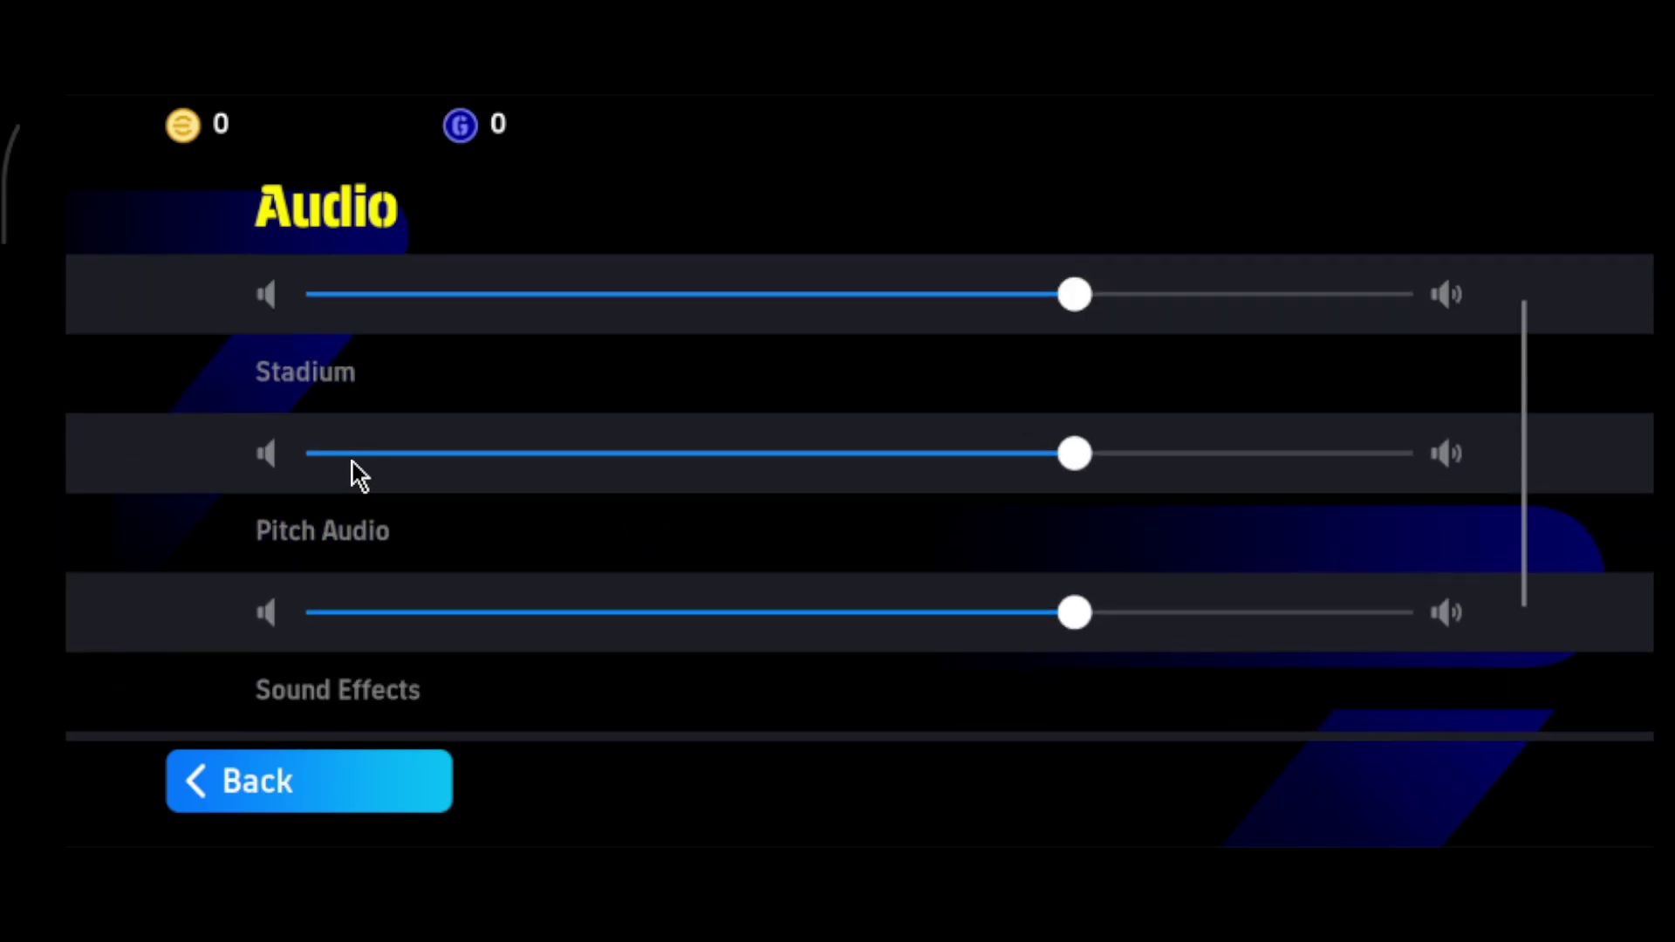
{"action": "left_click_drag", "start_coordinate": [667, 533], "coordinate": [710, 205]}
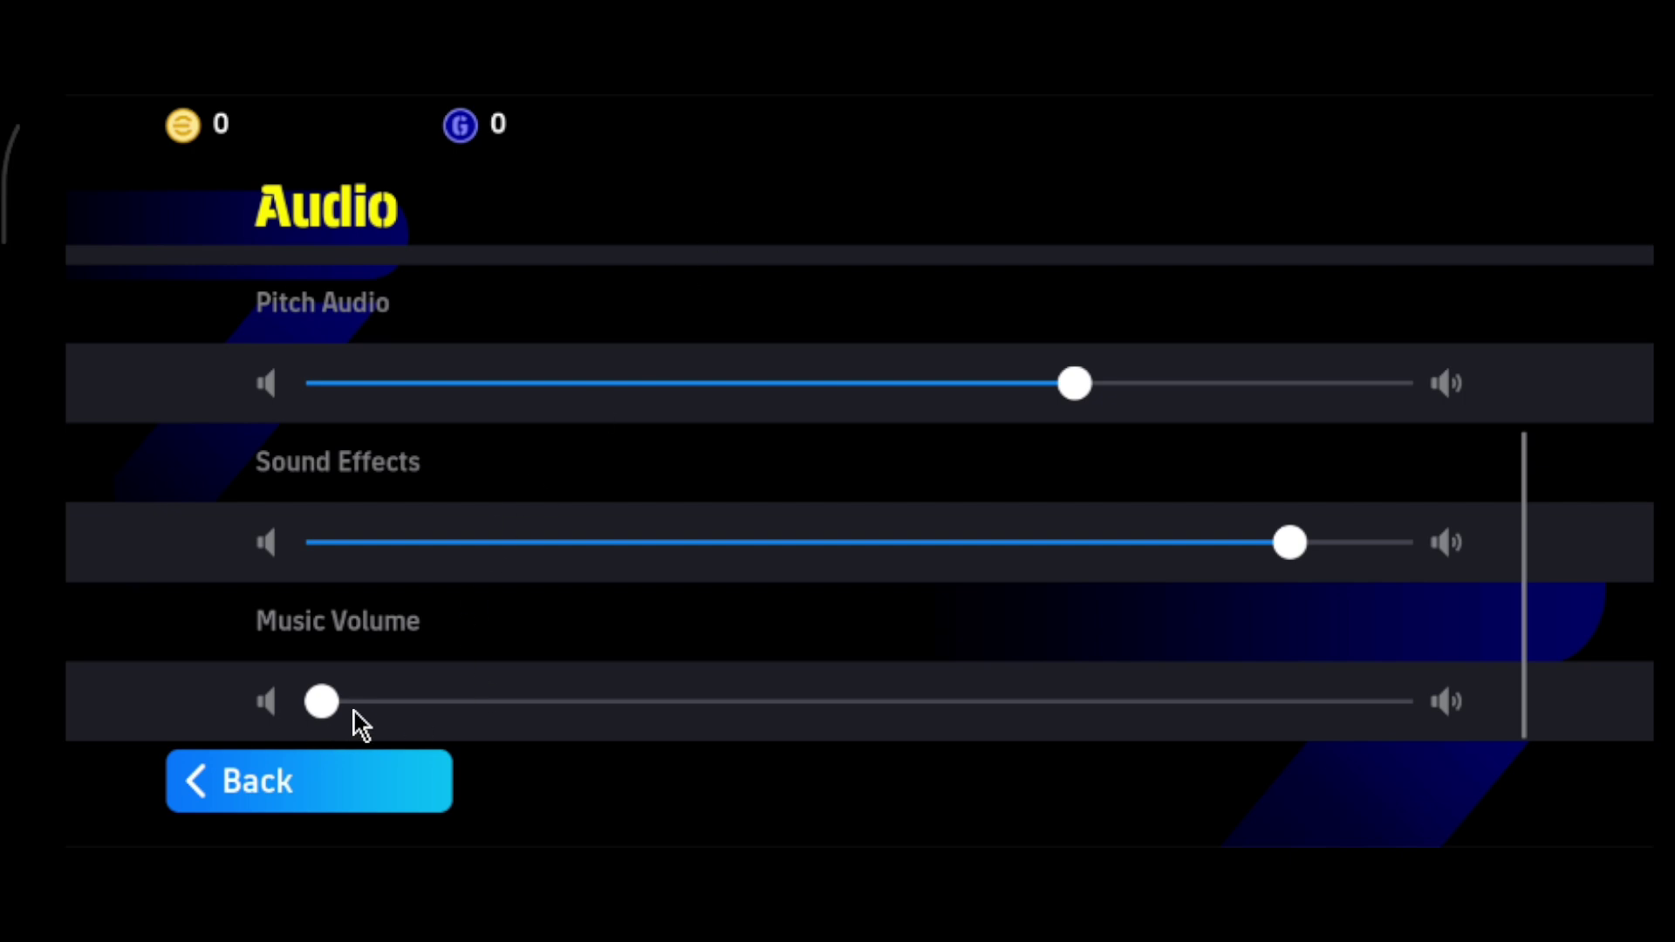
{"action": "left_click", "coordinate": [310, 782]}
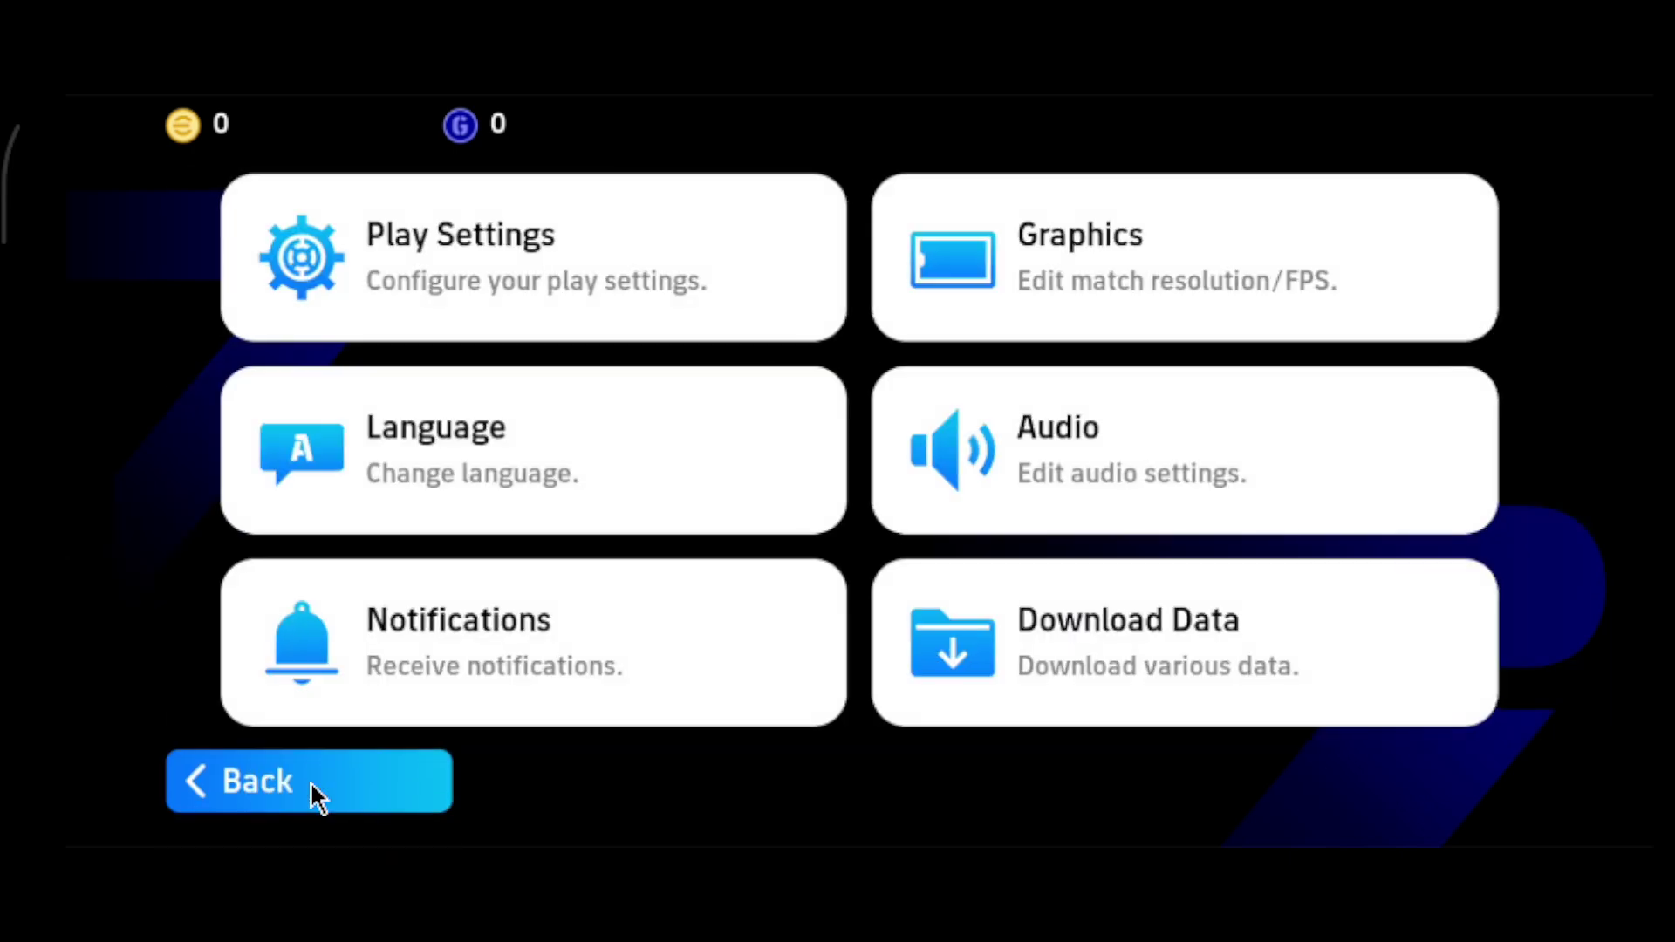
{"action": "left_click", "coordinate": [404, 272]}
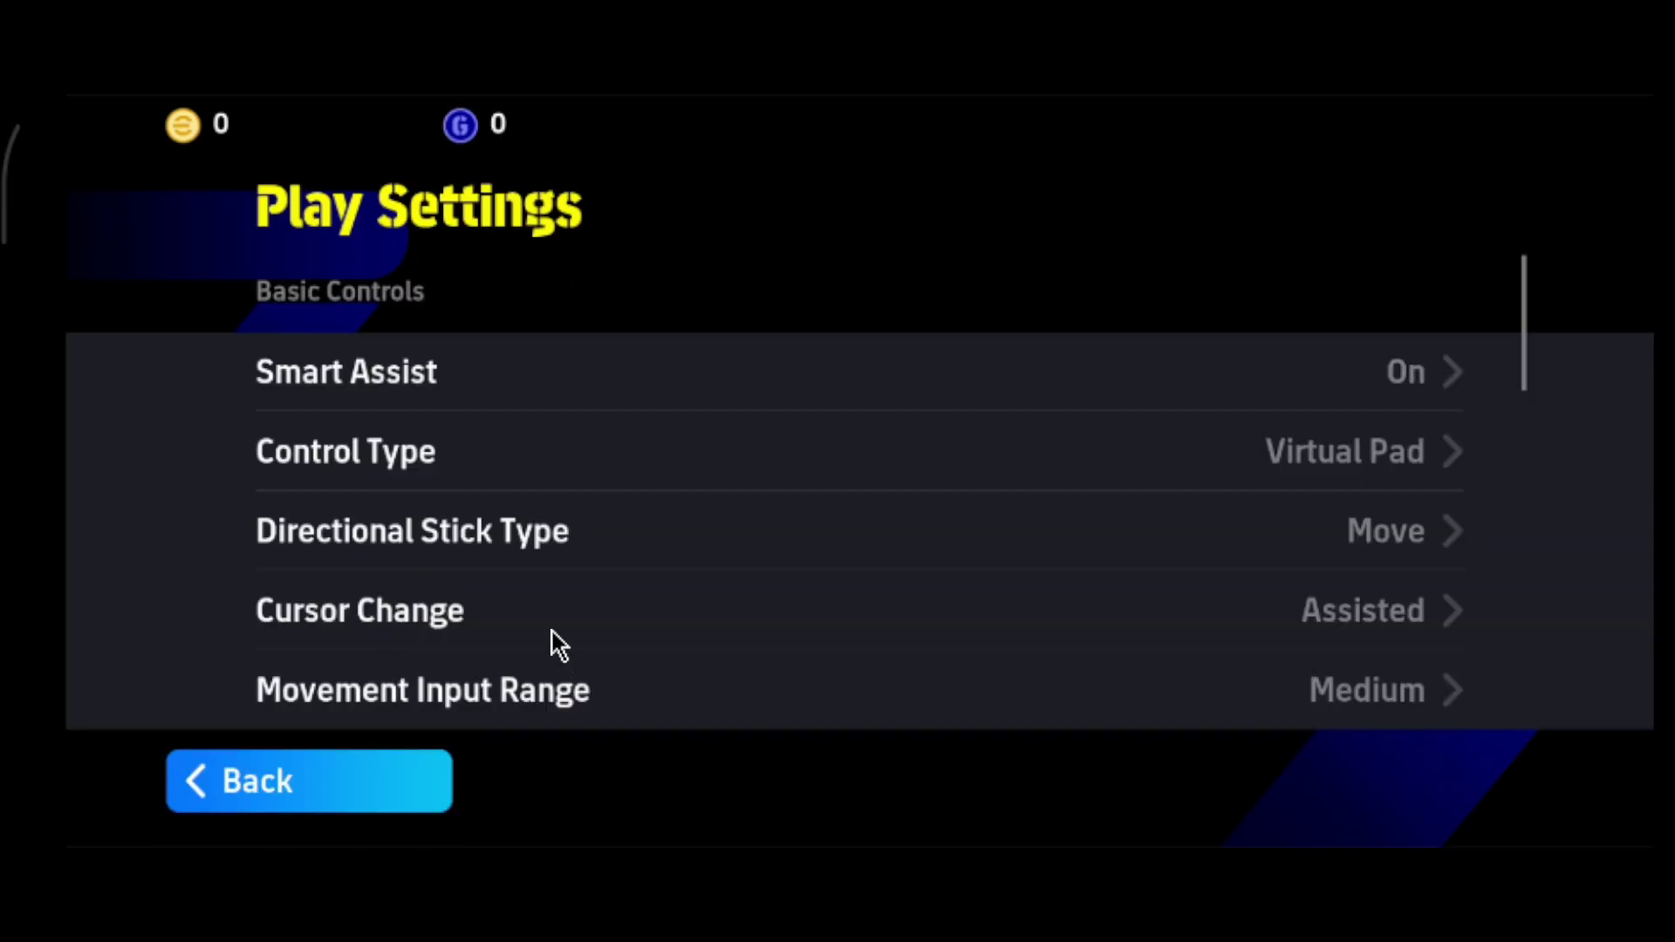
{"action": "left_click", "coordinate": [389, 459]}
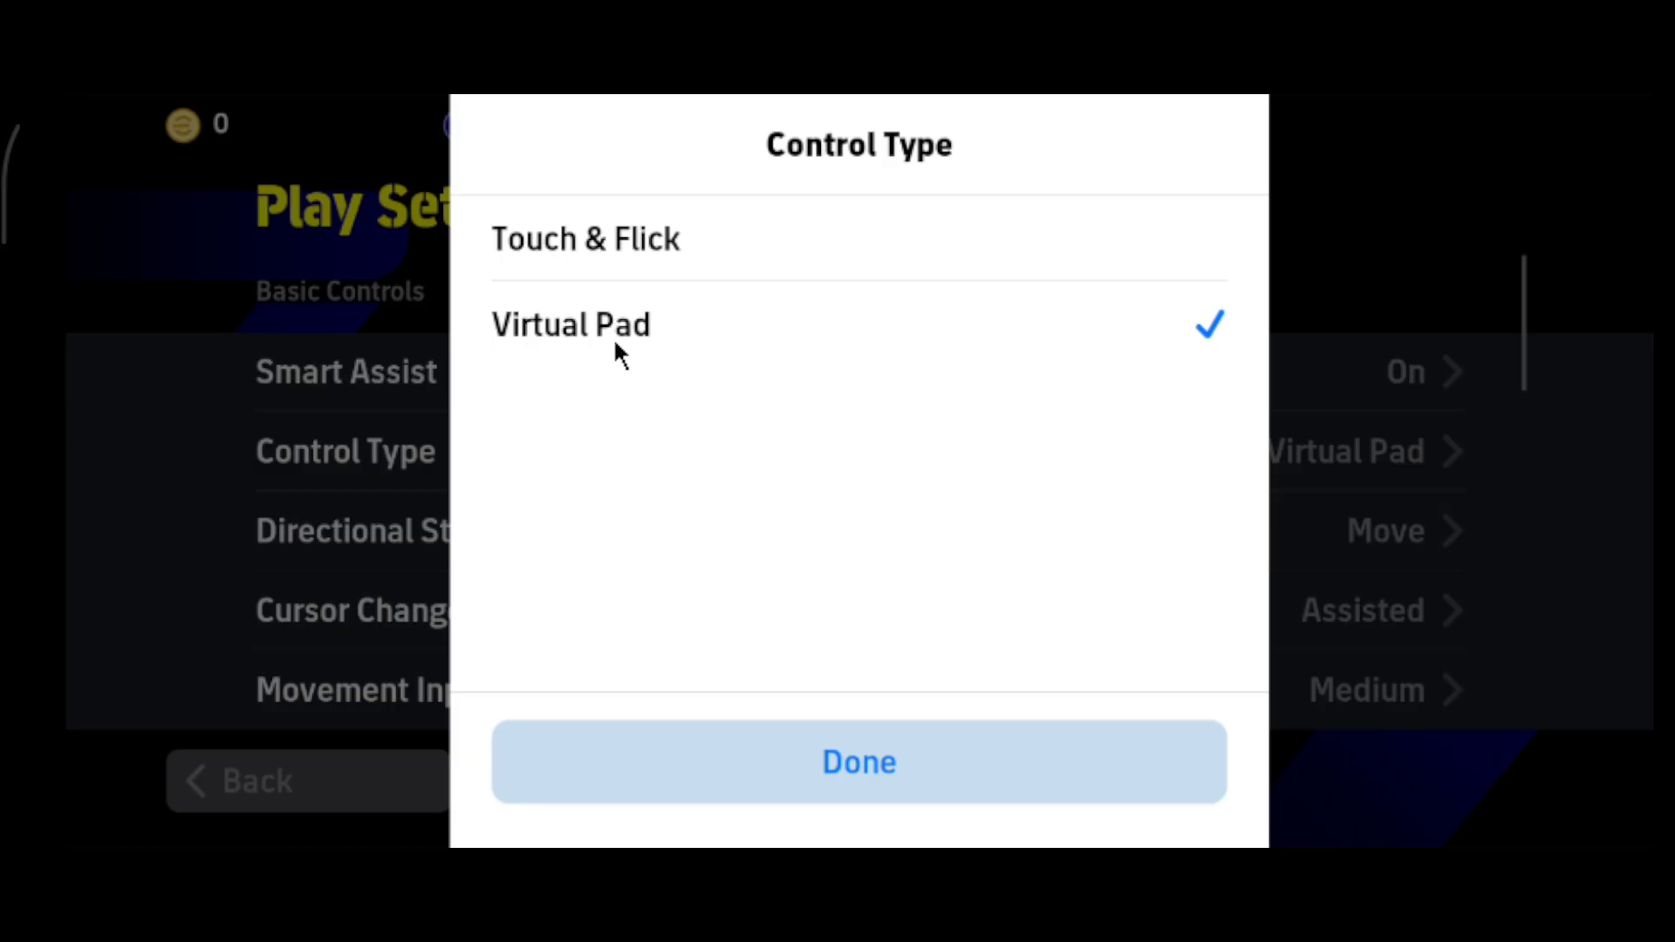
{"action": "left_click", "coordinate": [621, 777]}
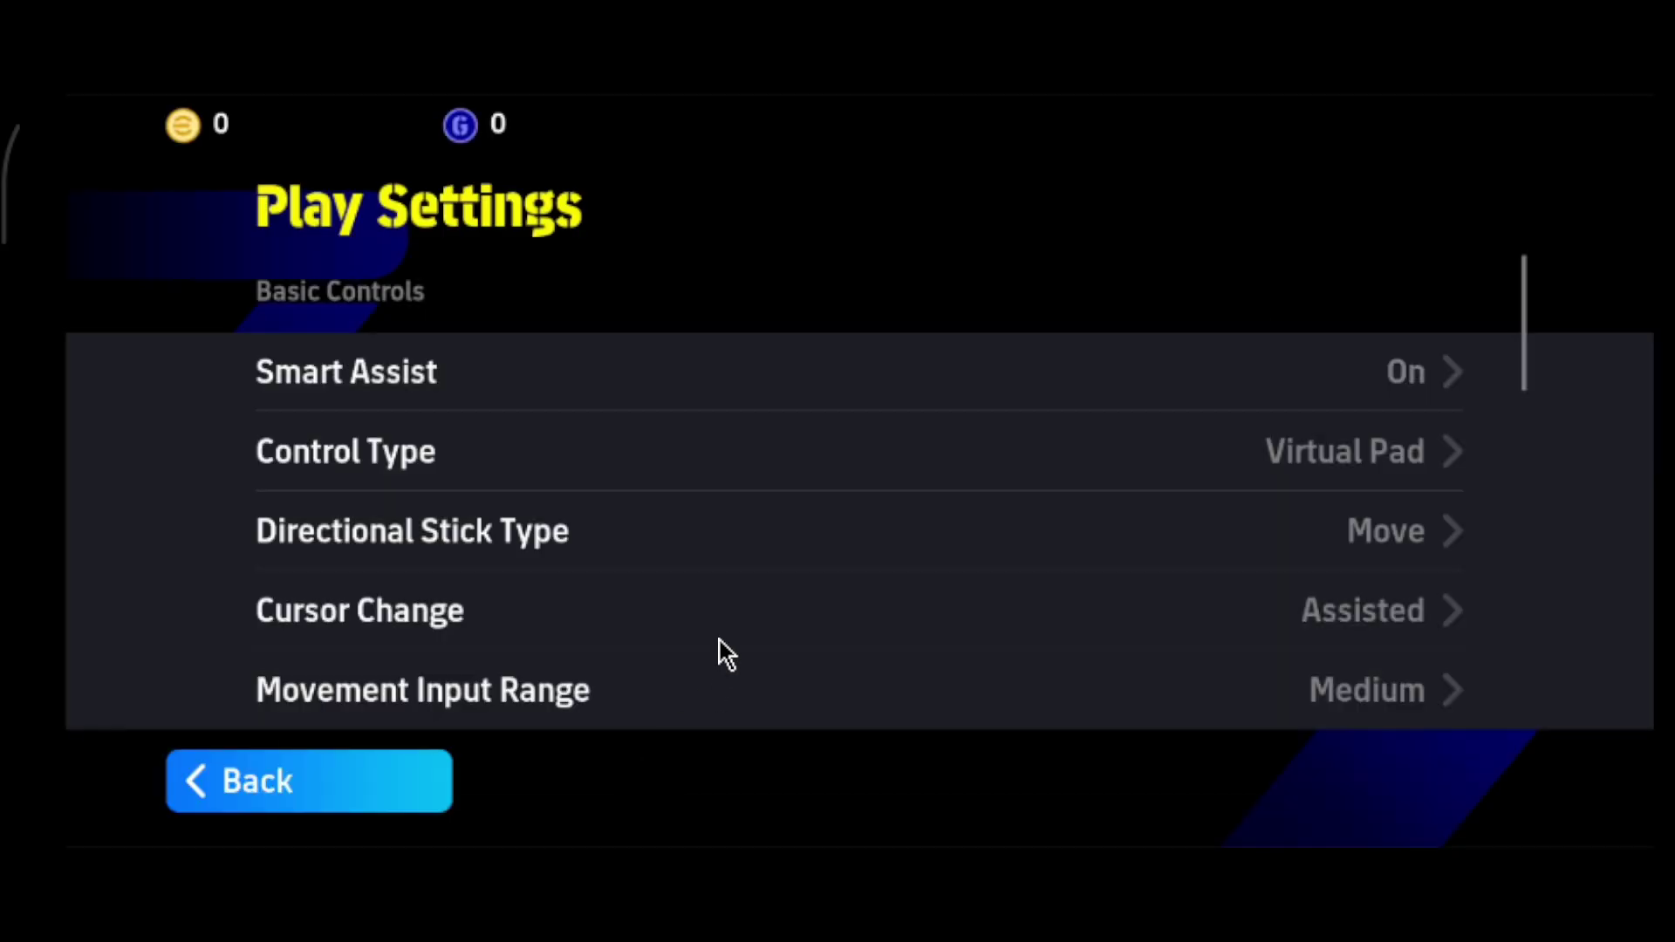
{"action": "left_click_drag", "start_coordinate": [720, 641], "coordinate": [721, 476]}
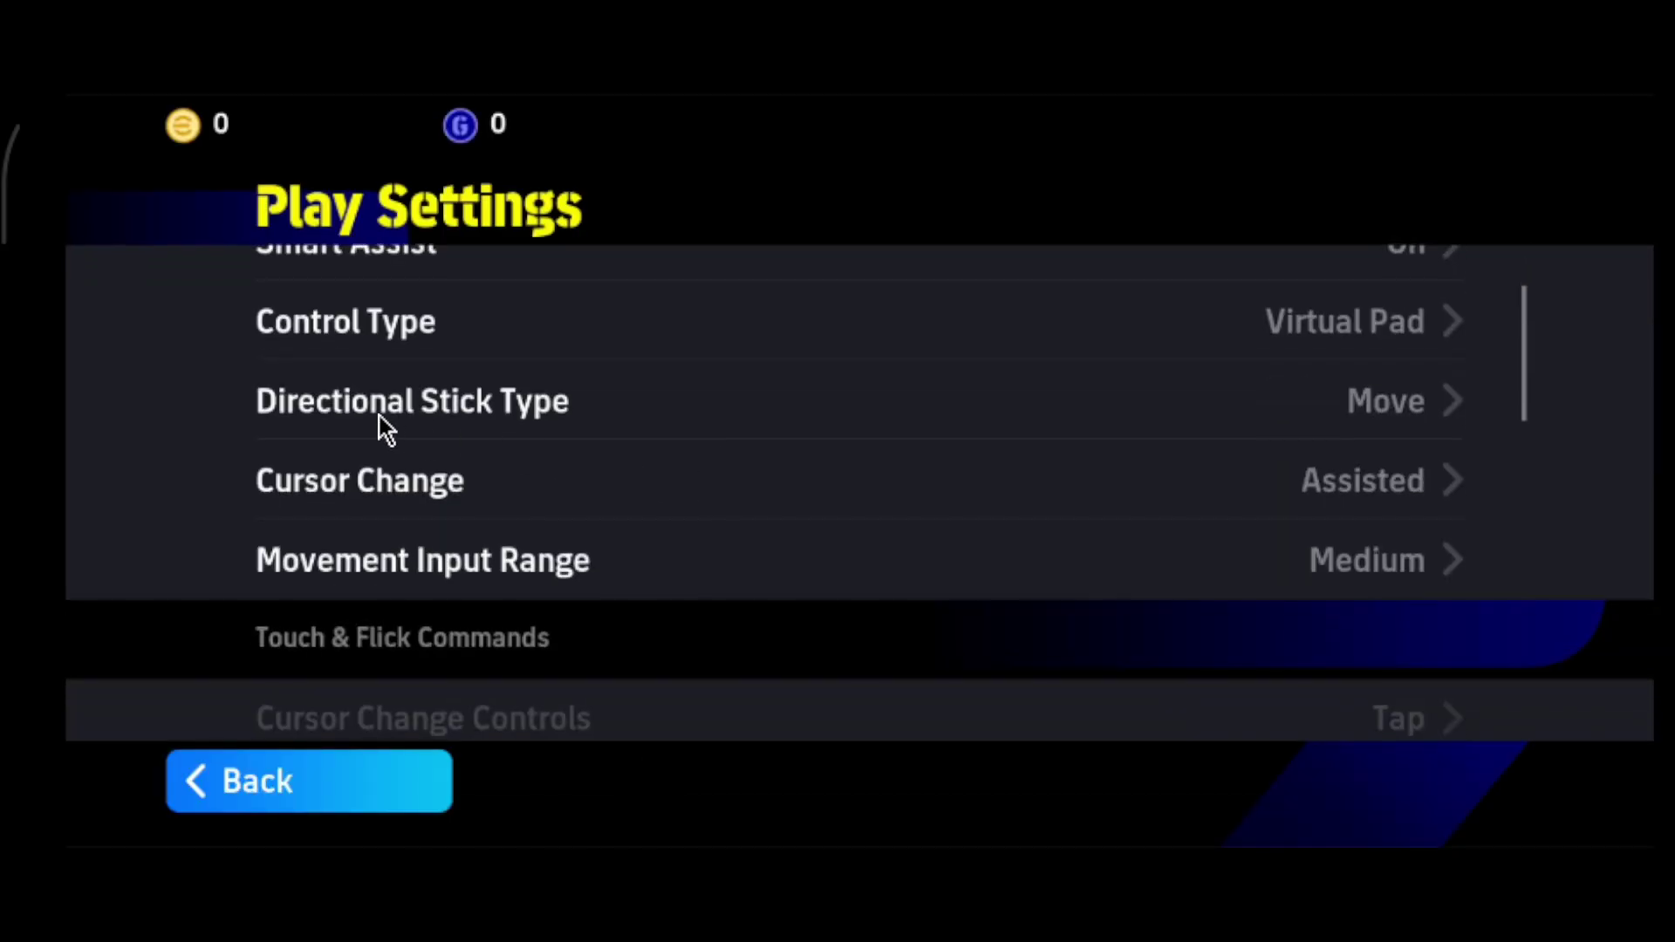
{"action": "left_click", "coordinate": [542, 407]}
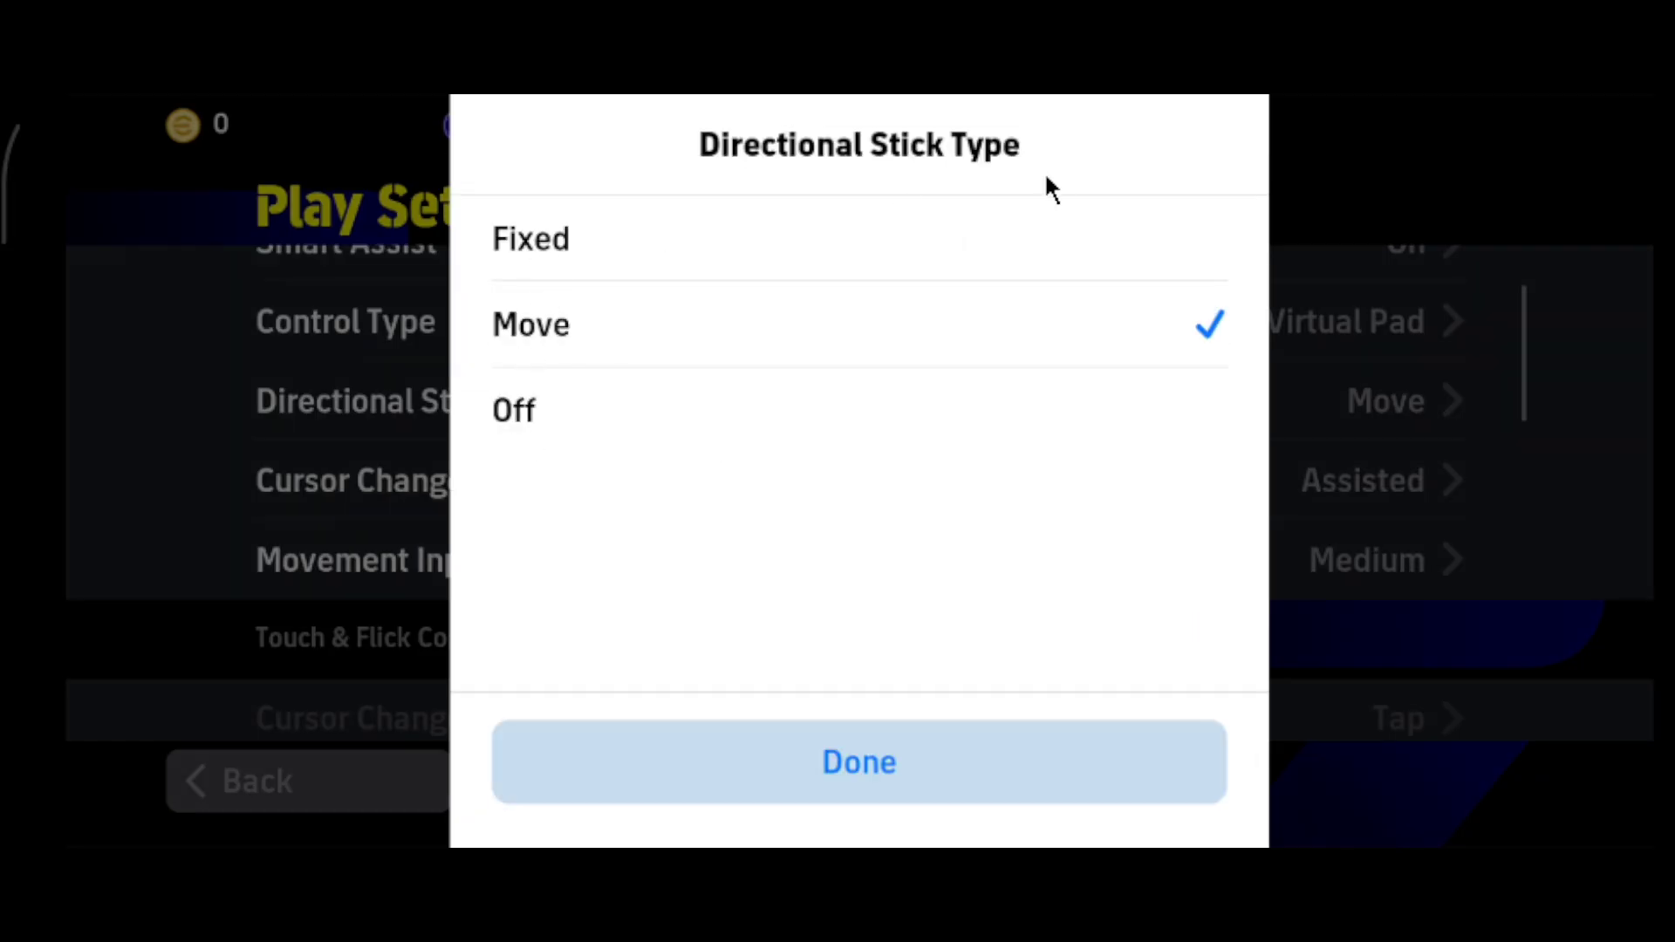
{"action": "left_click", "coordinate": [755, 775]}
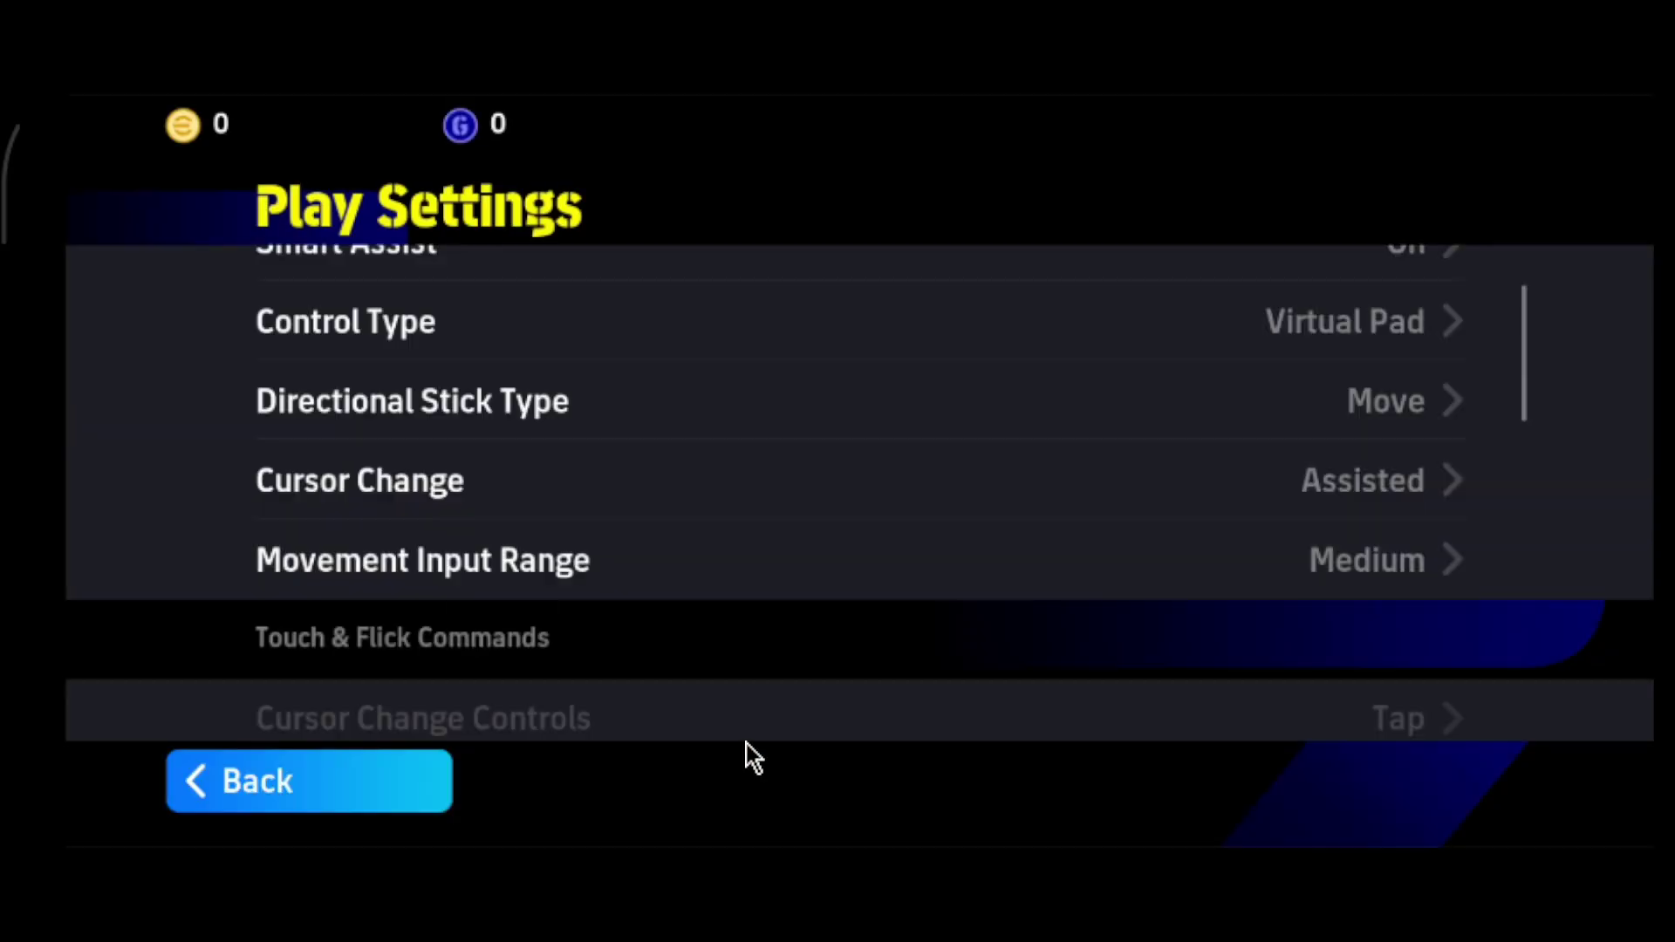
{"action": "left_click_drag", "start_coordinate": [715, 662], "coordinate": [768, 381]}
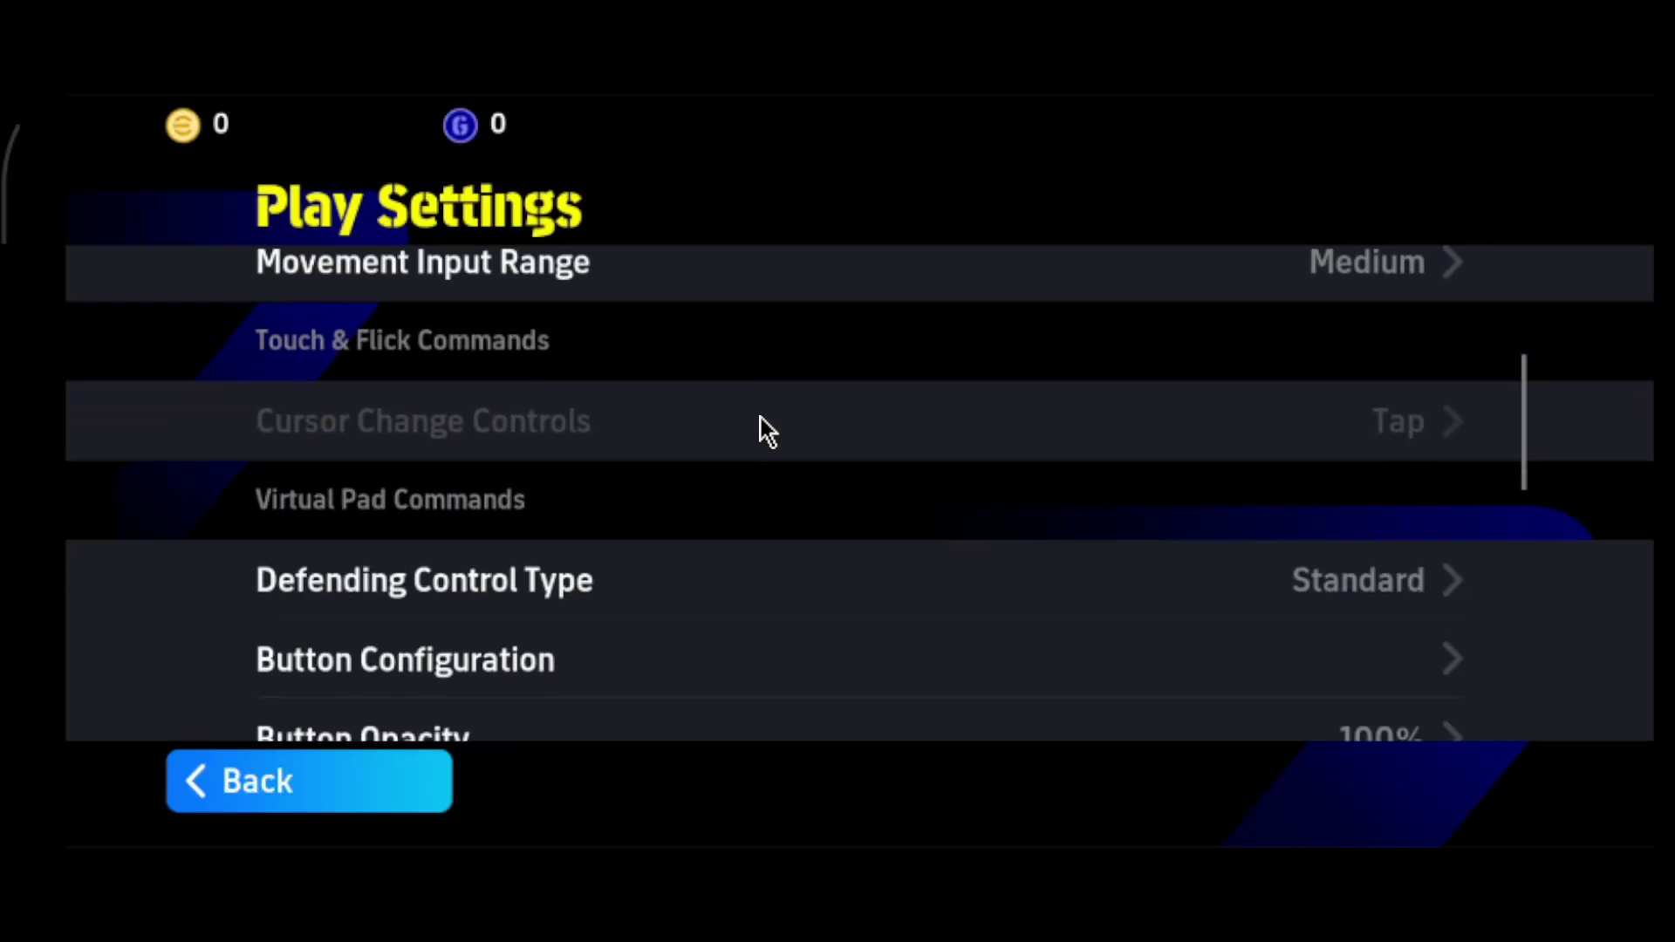
{"action": "left_click_drag", "start_coordinate": [753, 541], "coordinate": [775, 406]}
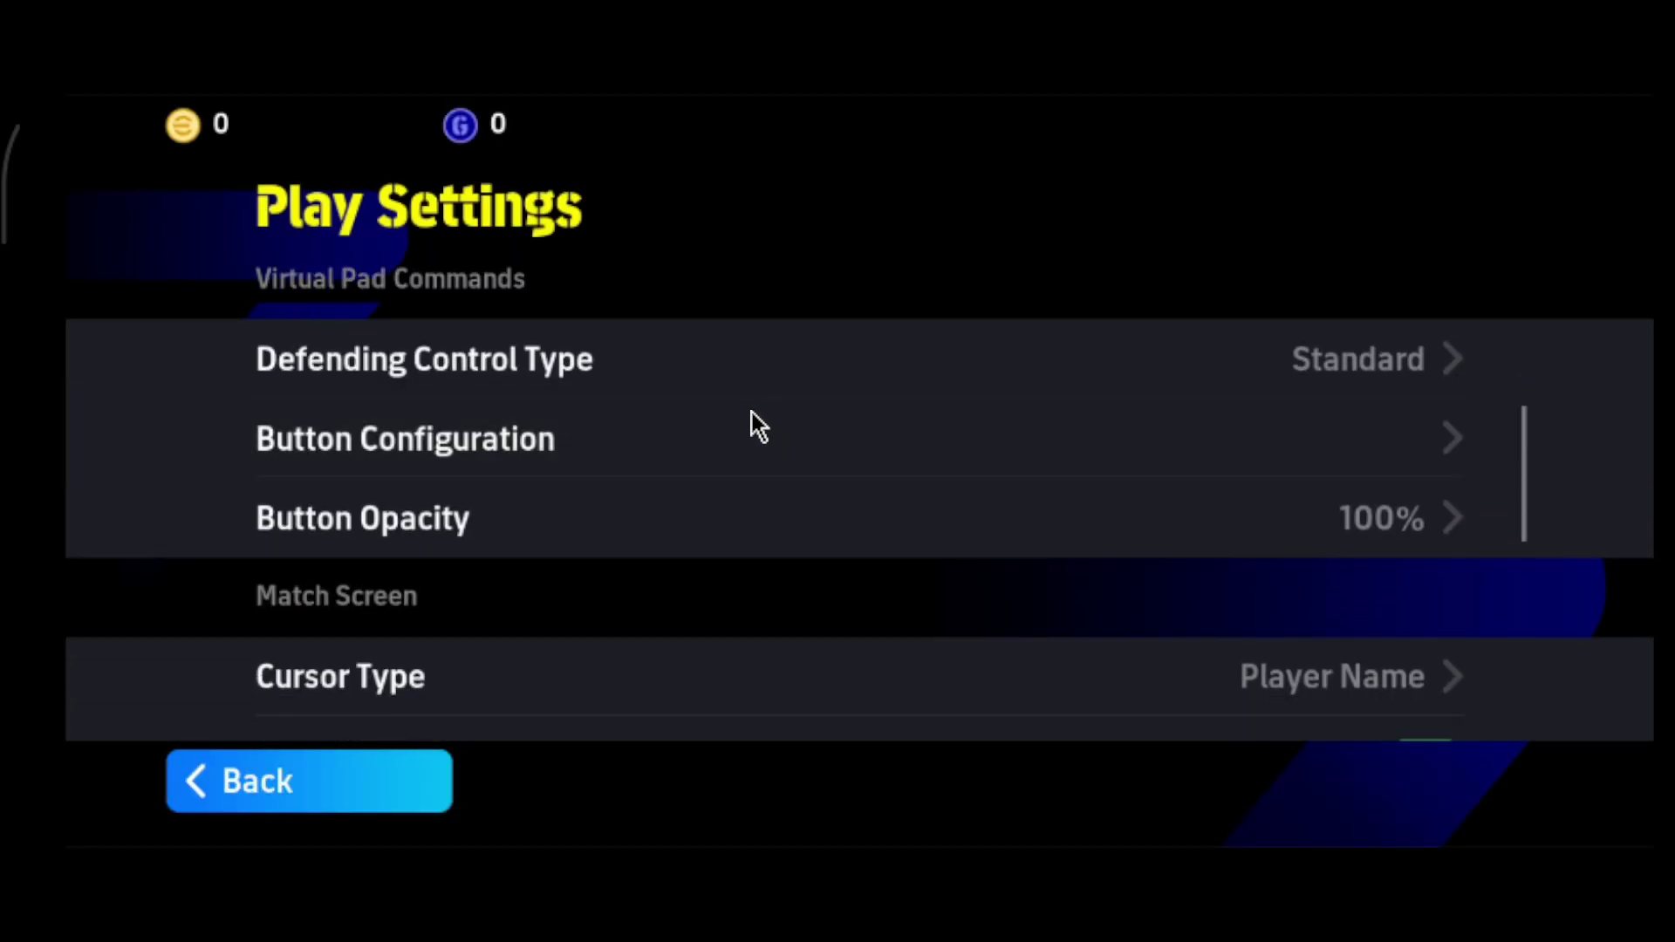
{"action": "left_click", "coordinate": [687, 353]}
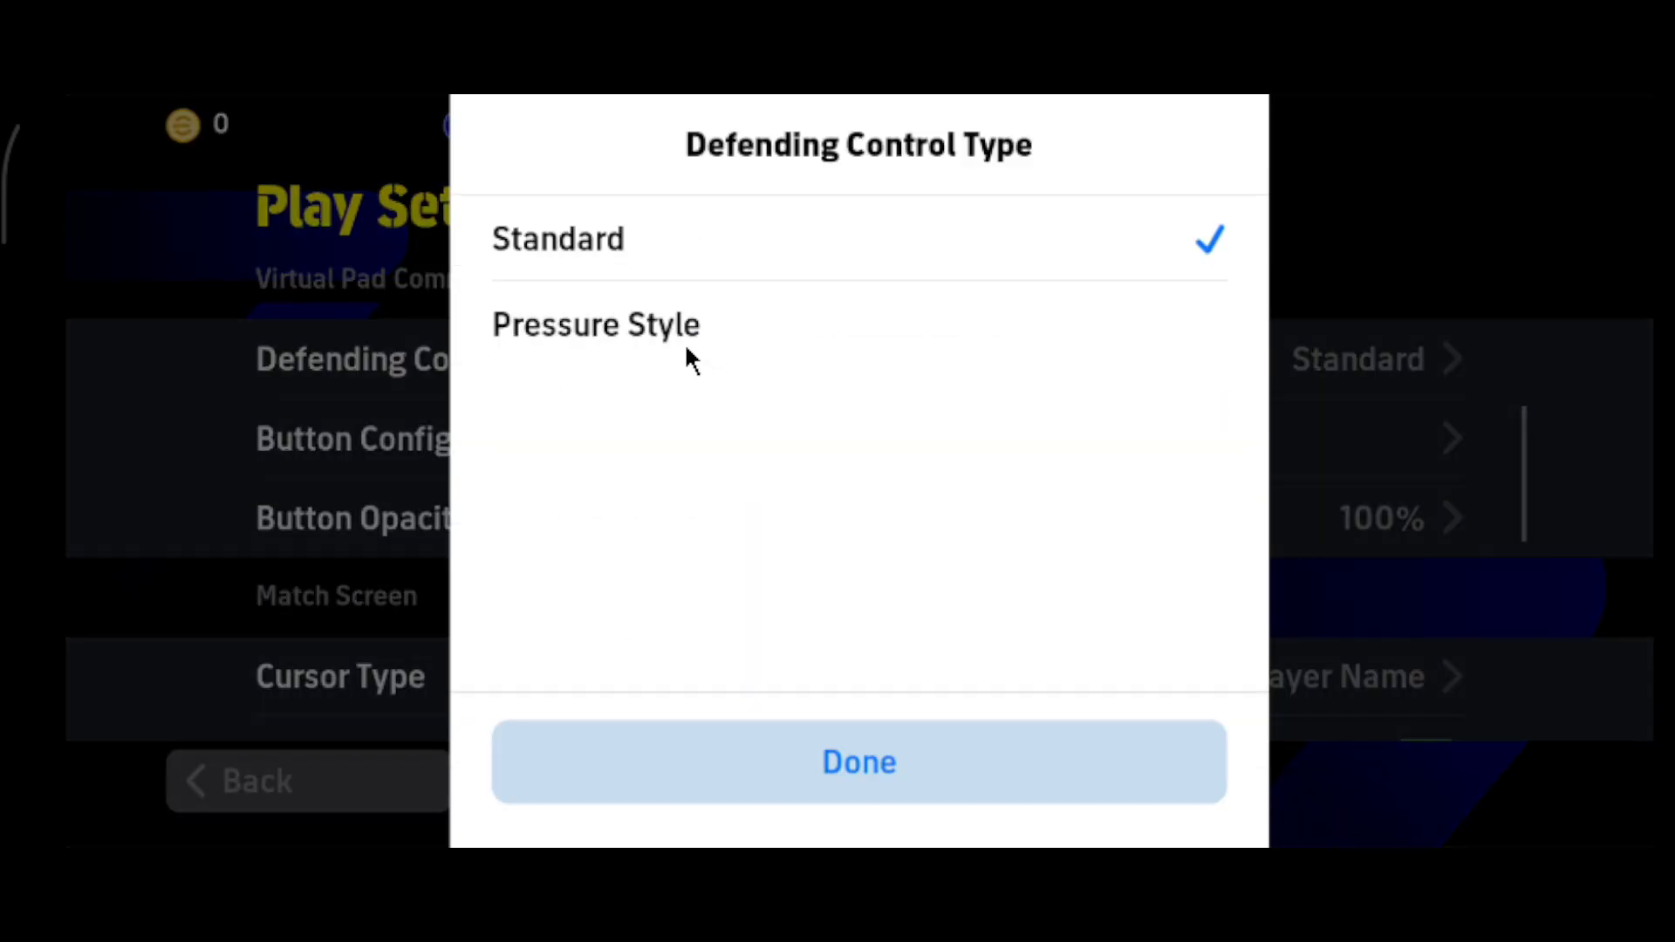
{"action": "left_click", "coordinate": [677, 800]}
{"action": "left_click_drag", "start_coordinate": [667, 619], "coordinate": [658, 516]}
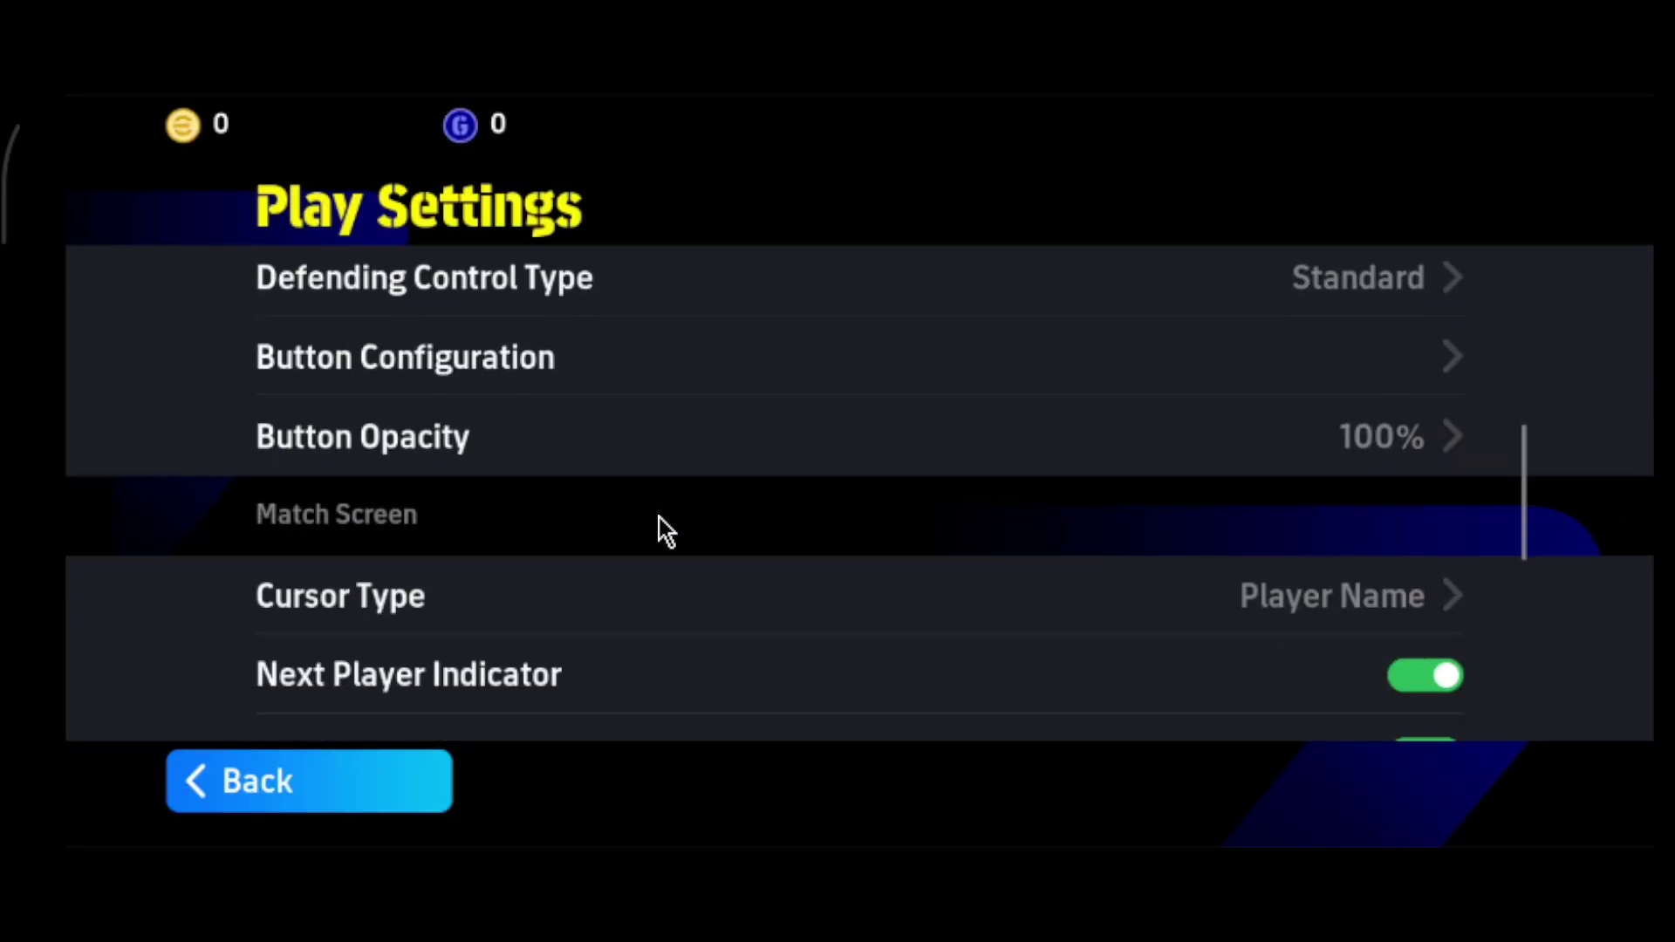
{"action": "left_click", "coordinate": [641, 449]}
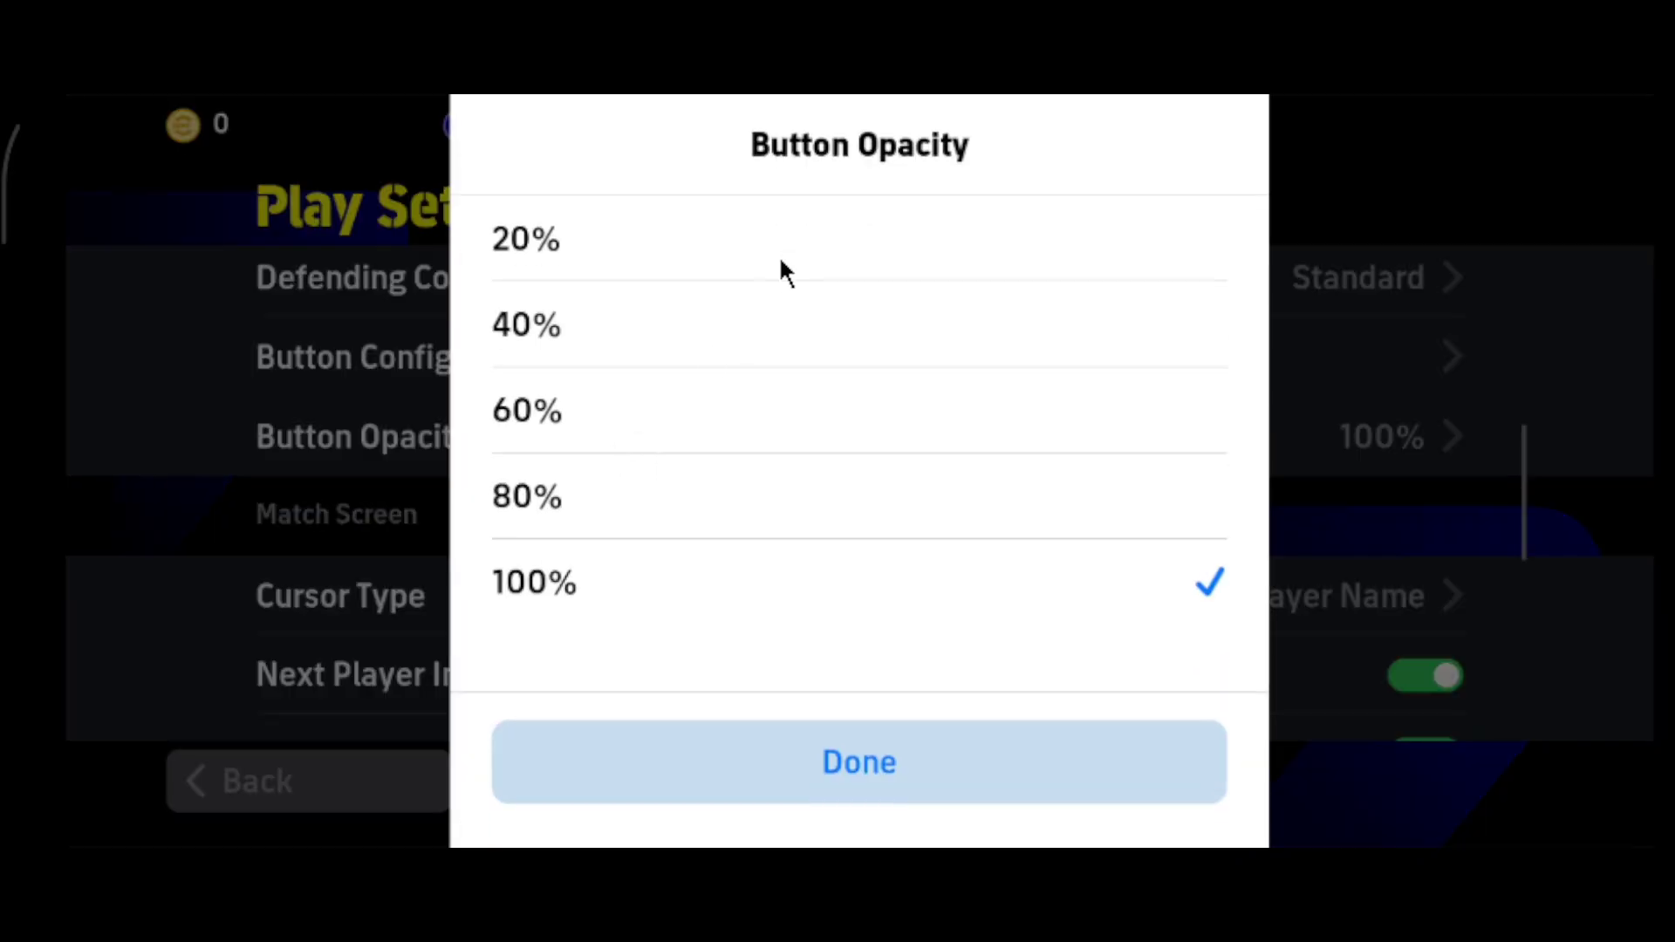
{"action": "left_click", "coordinate": [876, 772]}
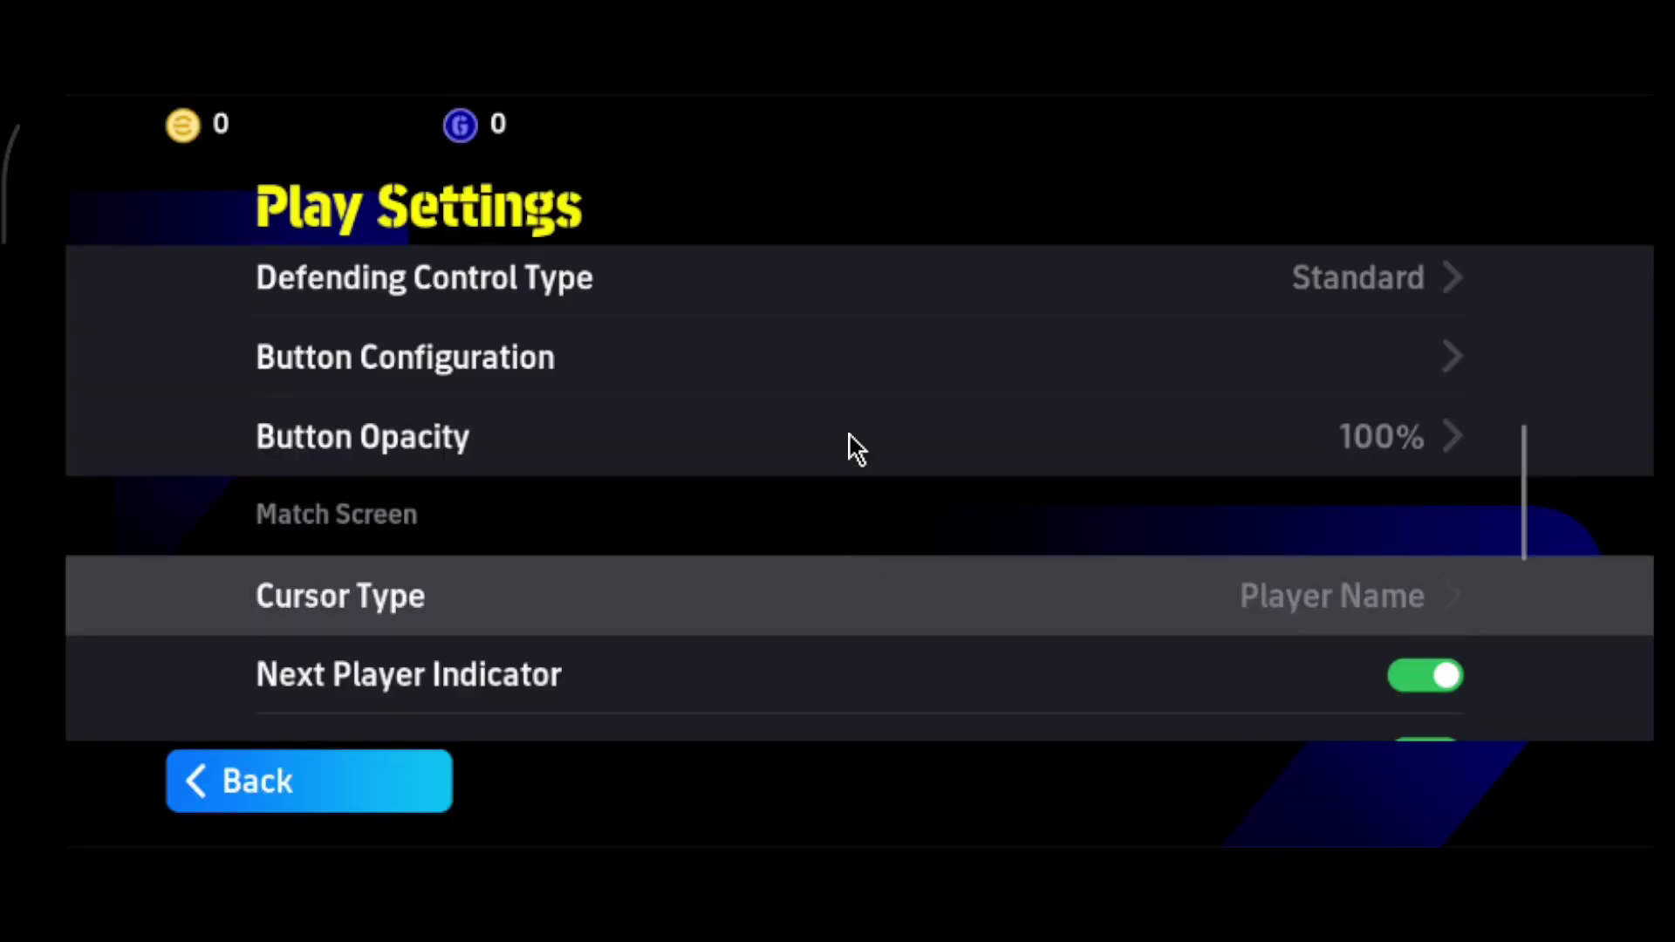
{"action": "left_click_drag", "start_coordinate": [850, 449], "coordinate": [859, 316]}
Toggle Display Radar off and back on in Play Settings, then return to Game Settings.
{"action": "left_click_drag", "start_coordinate": [795, 577], "coordinate": [836, 214]}
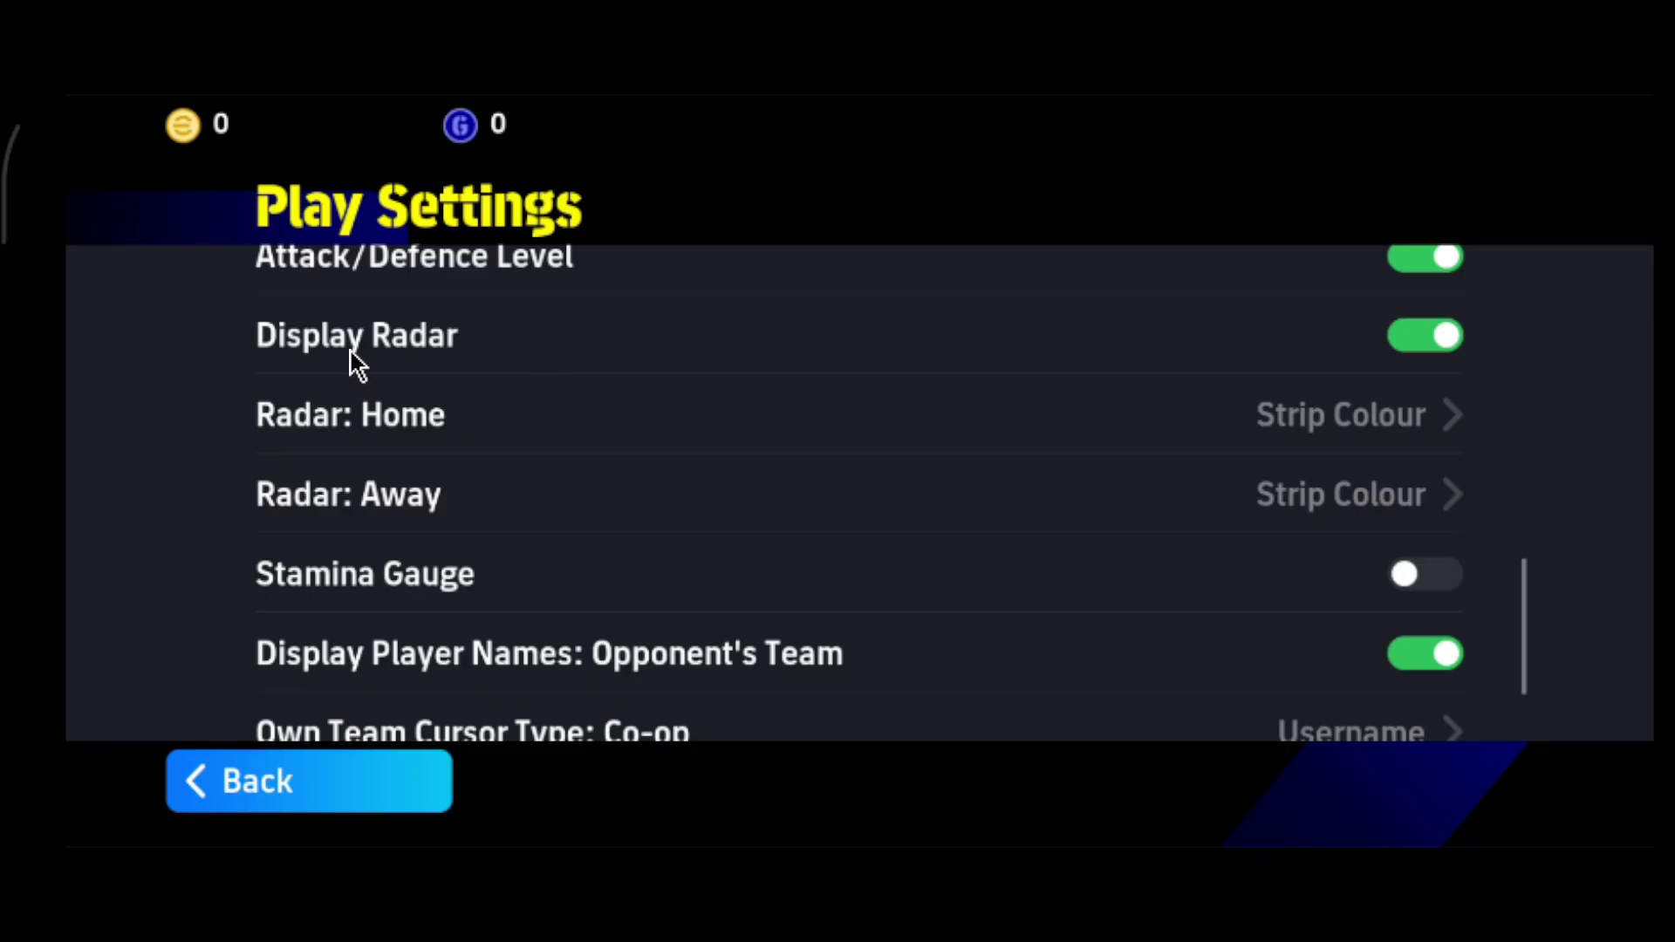
{"action": "left_click", "coordinate": [1427, 340]}
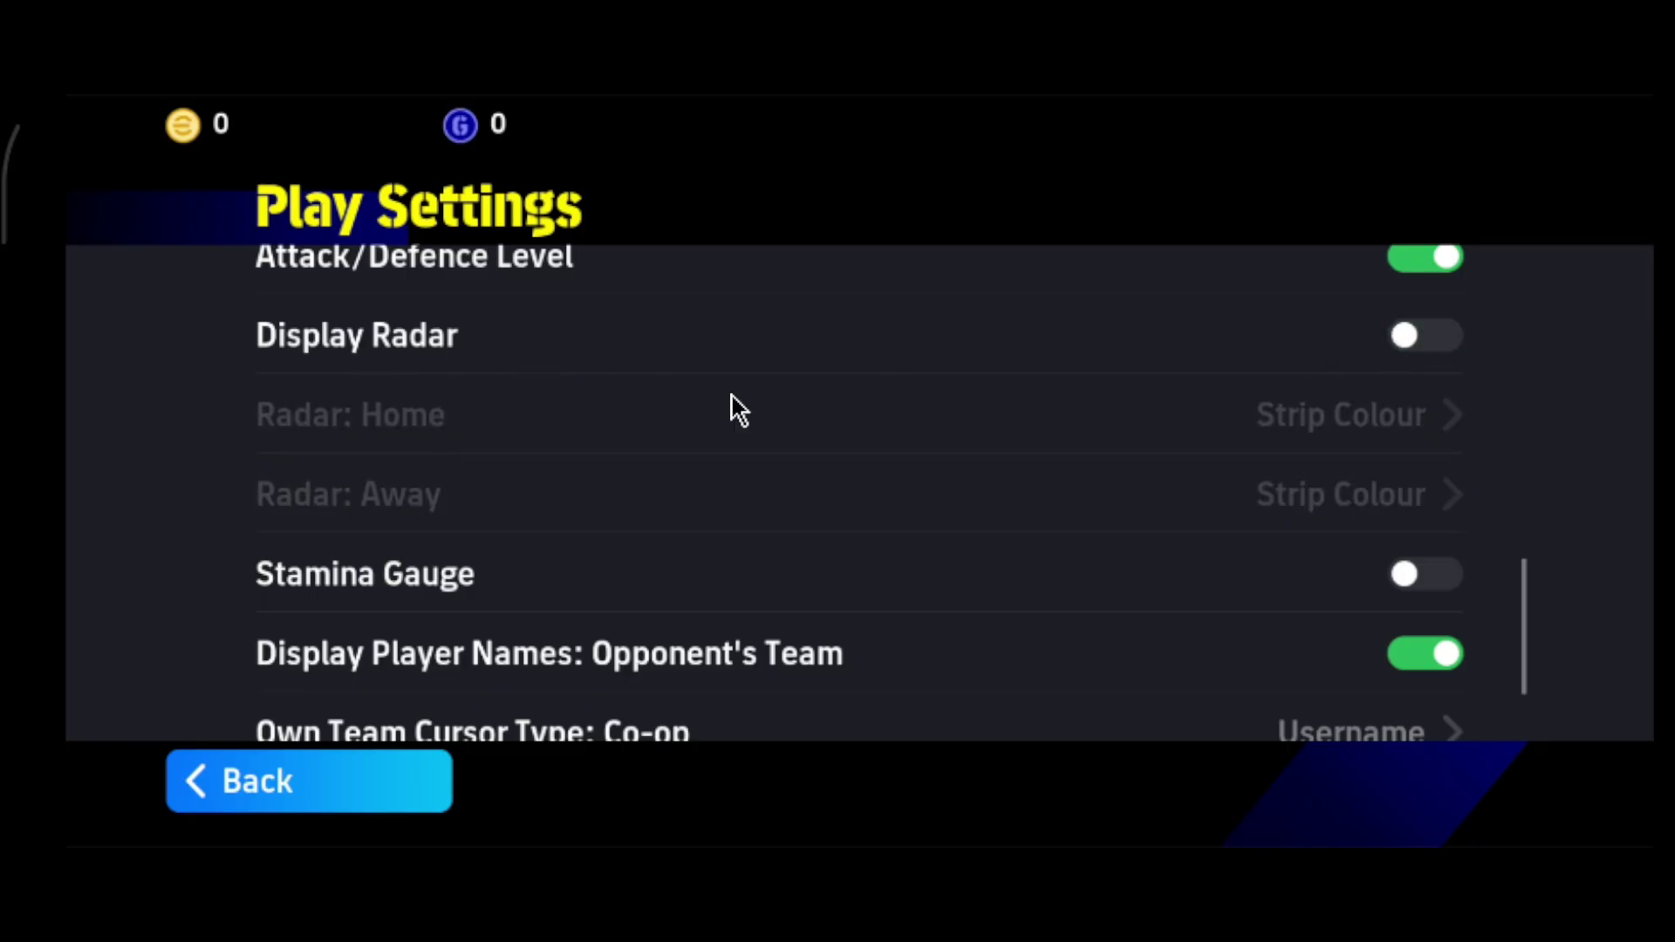
{"action": "left_click_drag", "start_coordinate": [1222, 641], "coordinate": [1074, 428]}
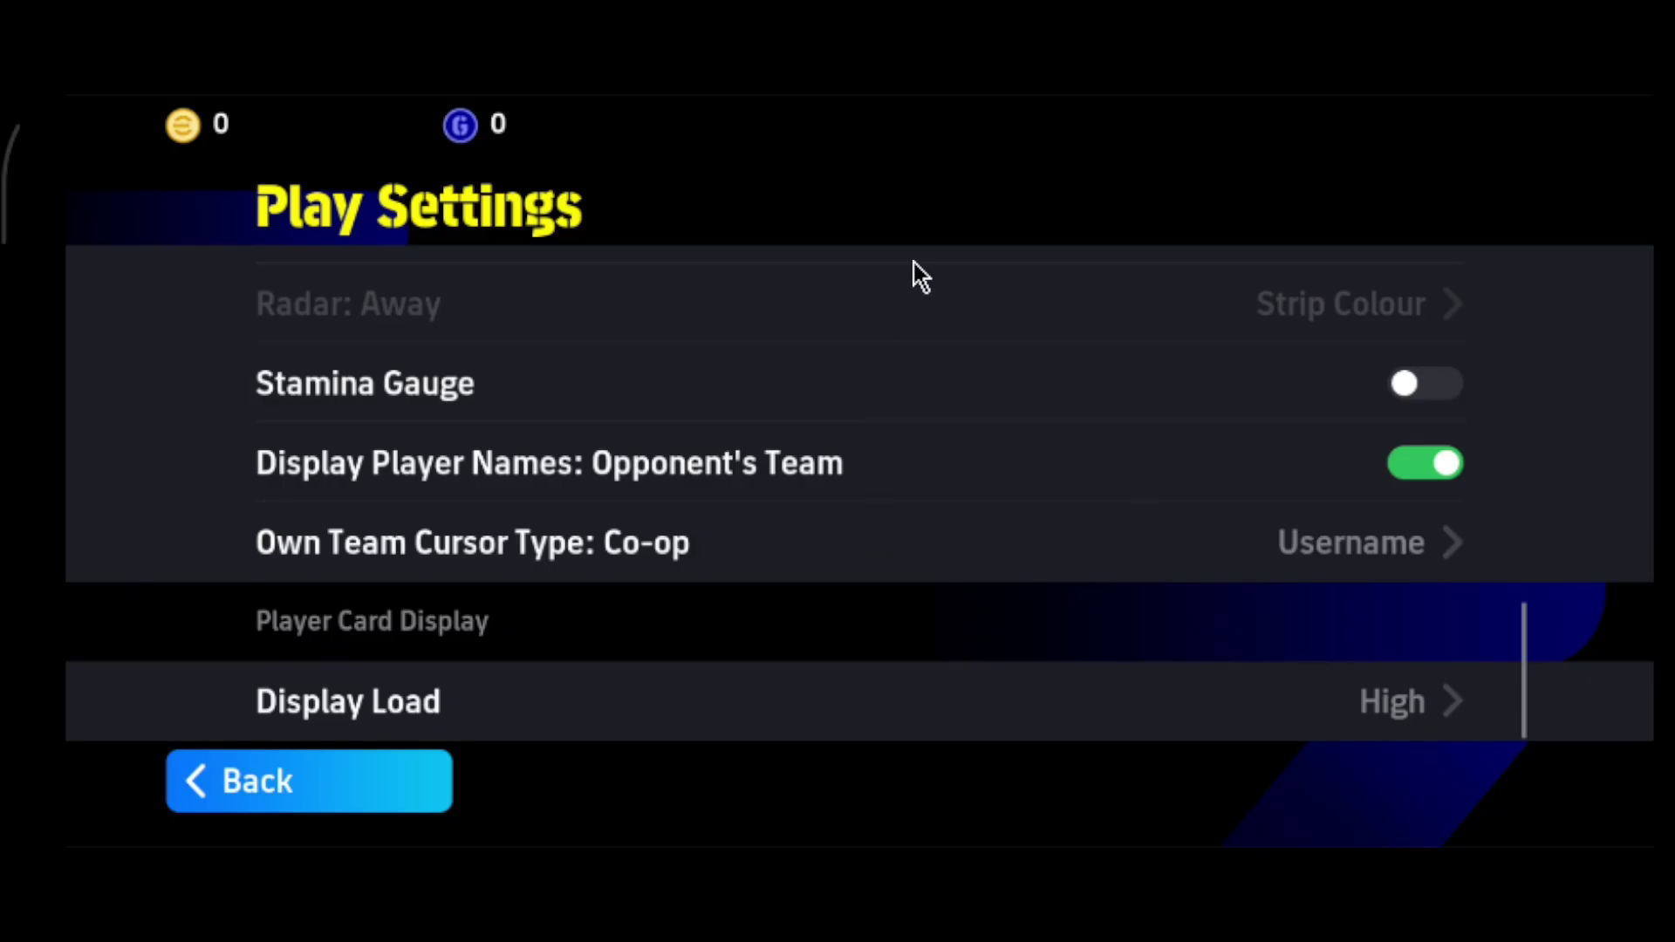
{"action": "left_click_drag", "start_coordinate": [898, 587], "coordinate": [908, 800]}
{"action": "left_click_drag", "start_coordinate": [903, 471], "coordinate": [897, 532]}
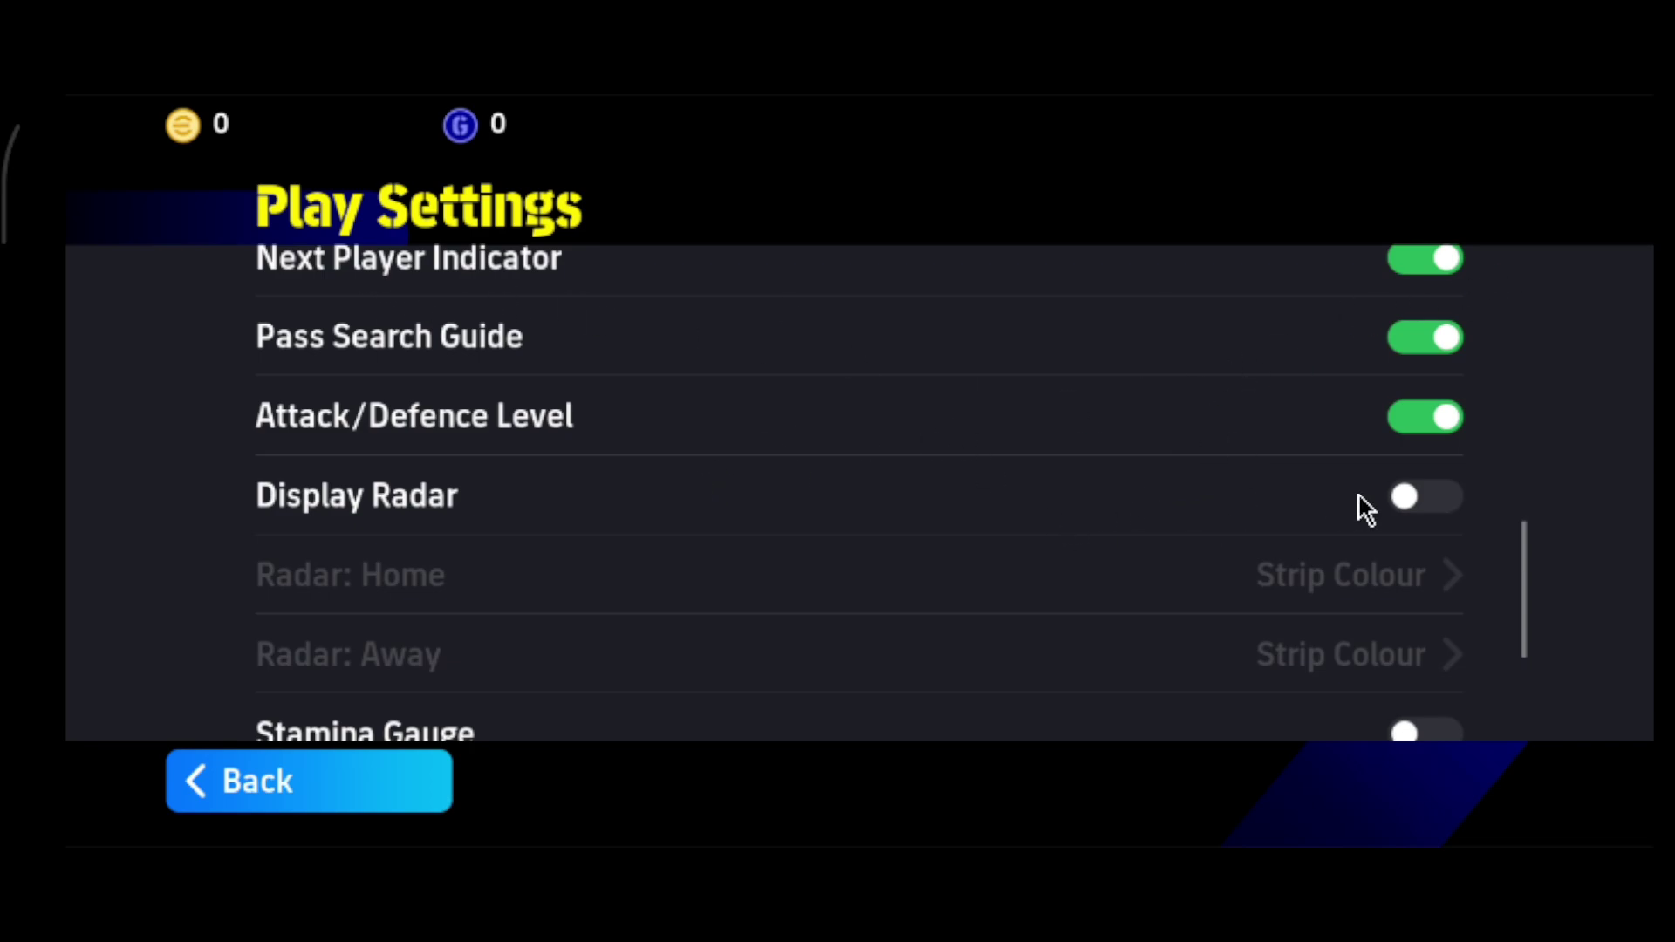
{"action": "left_click", "coordinate": [1452, 491]}
{"action": "left_click_drag", "start_coordinate": [1091, 590], "coordinate": [1016, 441]}
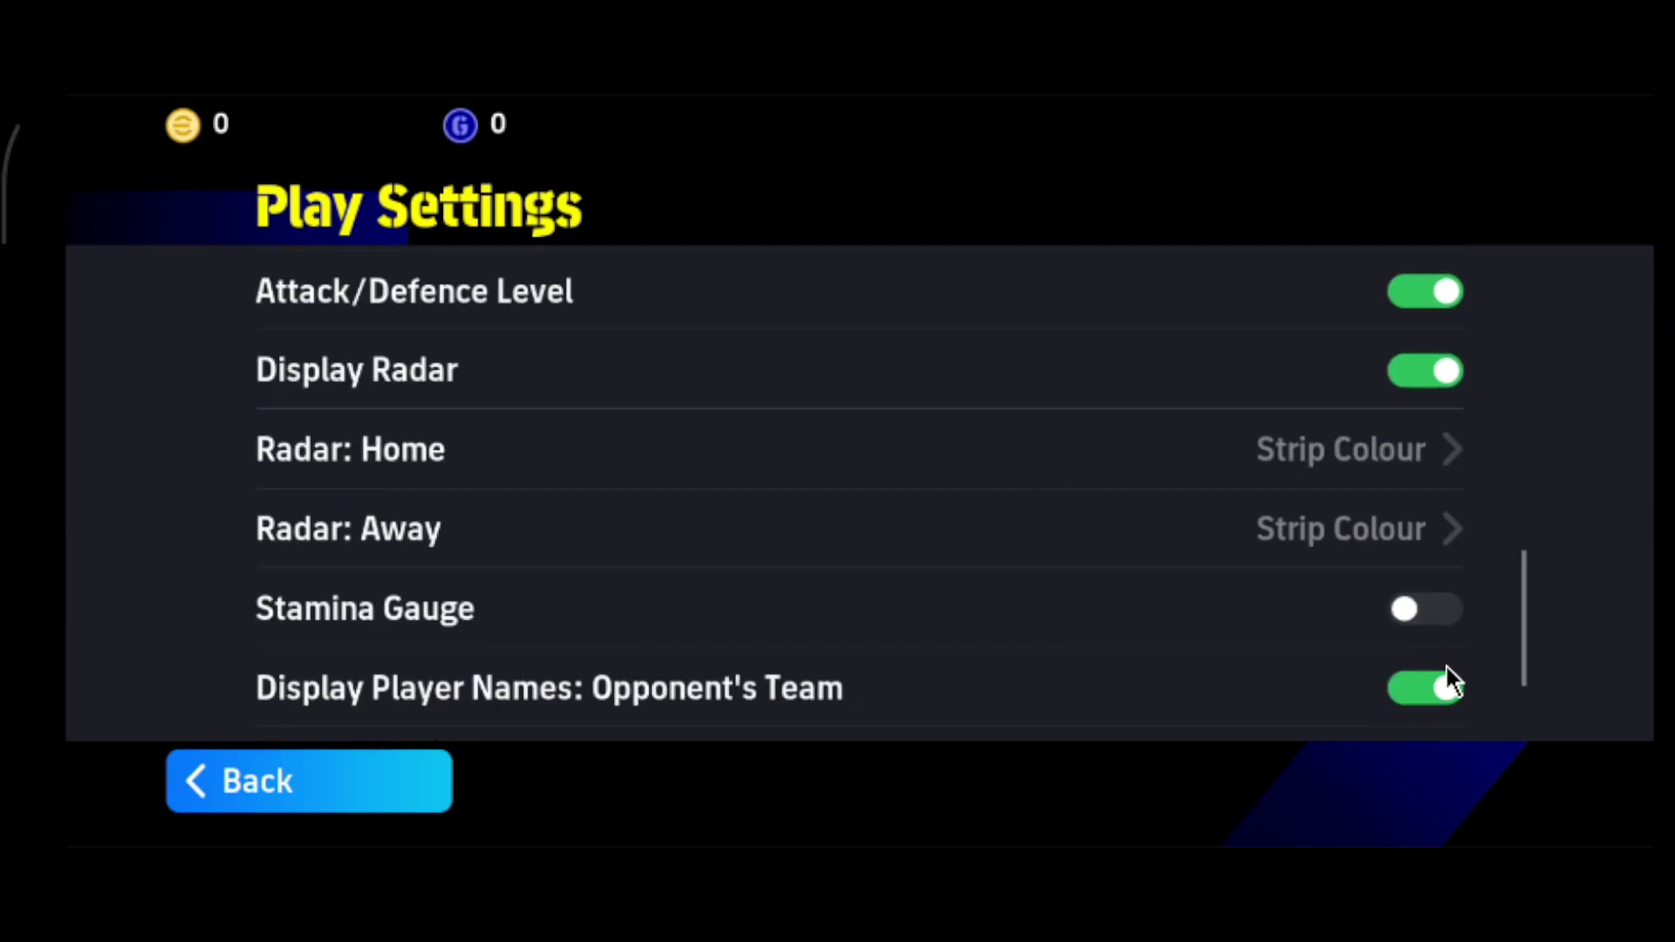
{"action": "left_click", "coordinate": [359, 789]}
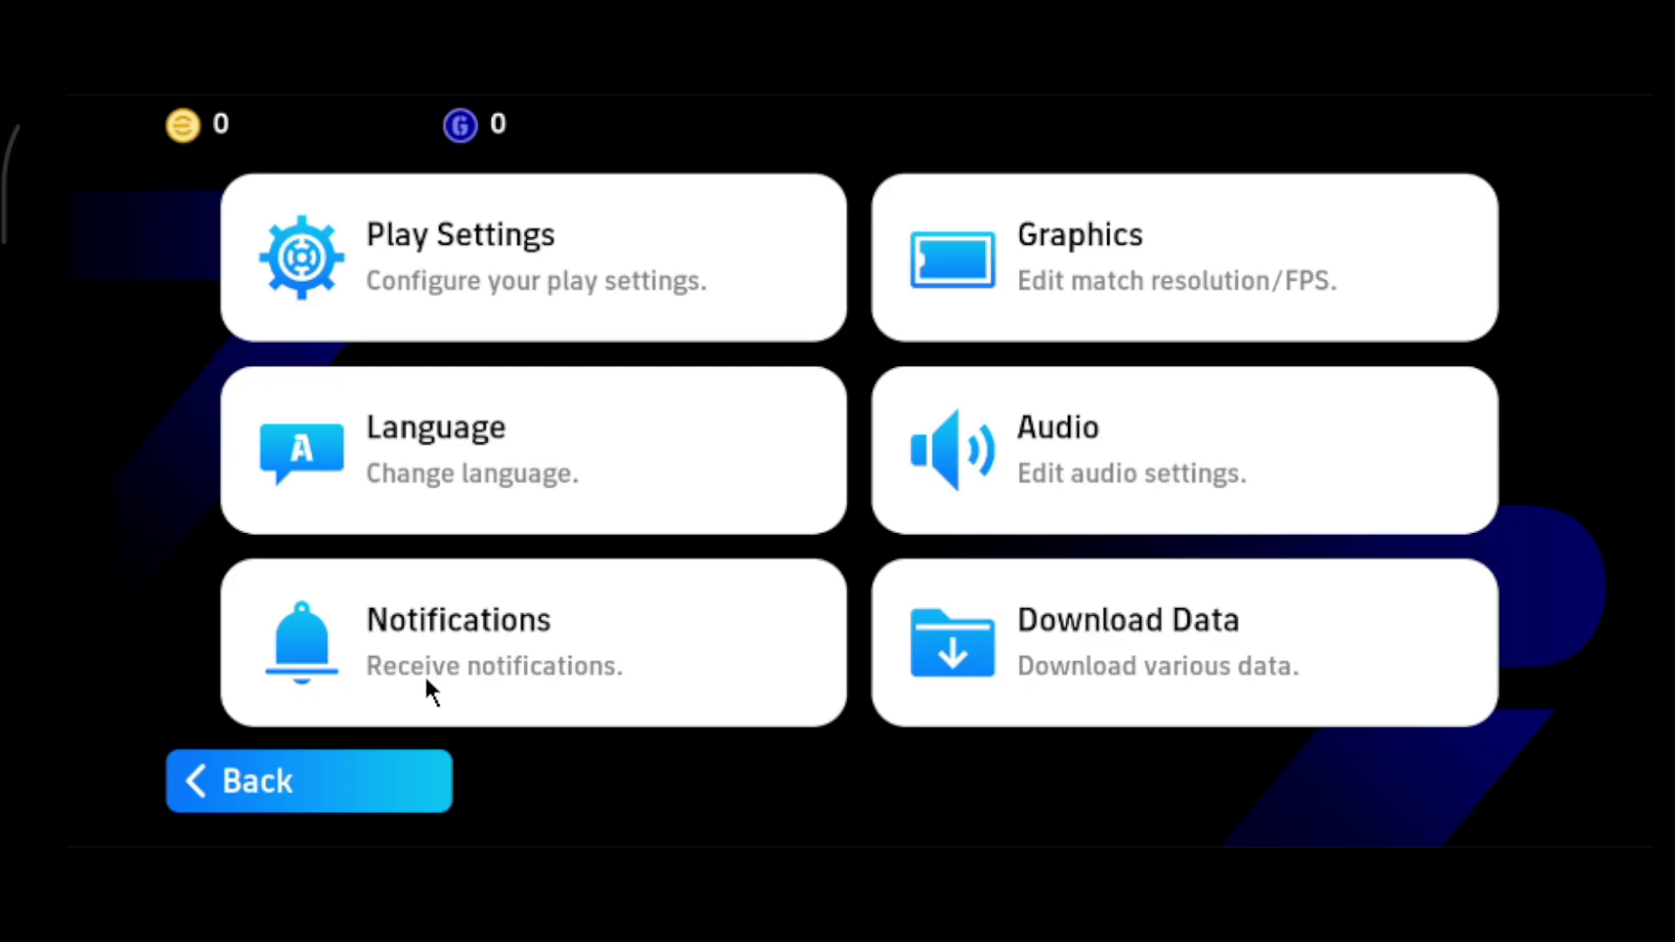
Back out to Extras, set Game Turbo's gaming mode to Performance, and close the overlay.
{"action": "left_click", "coordinate": [238, 798]}
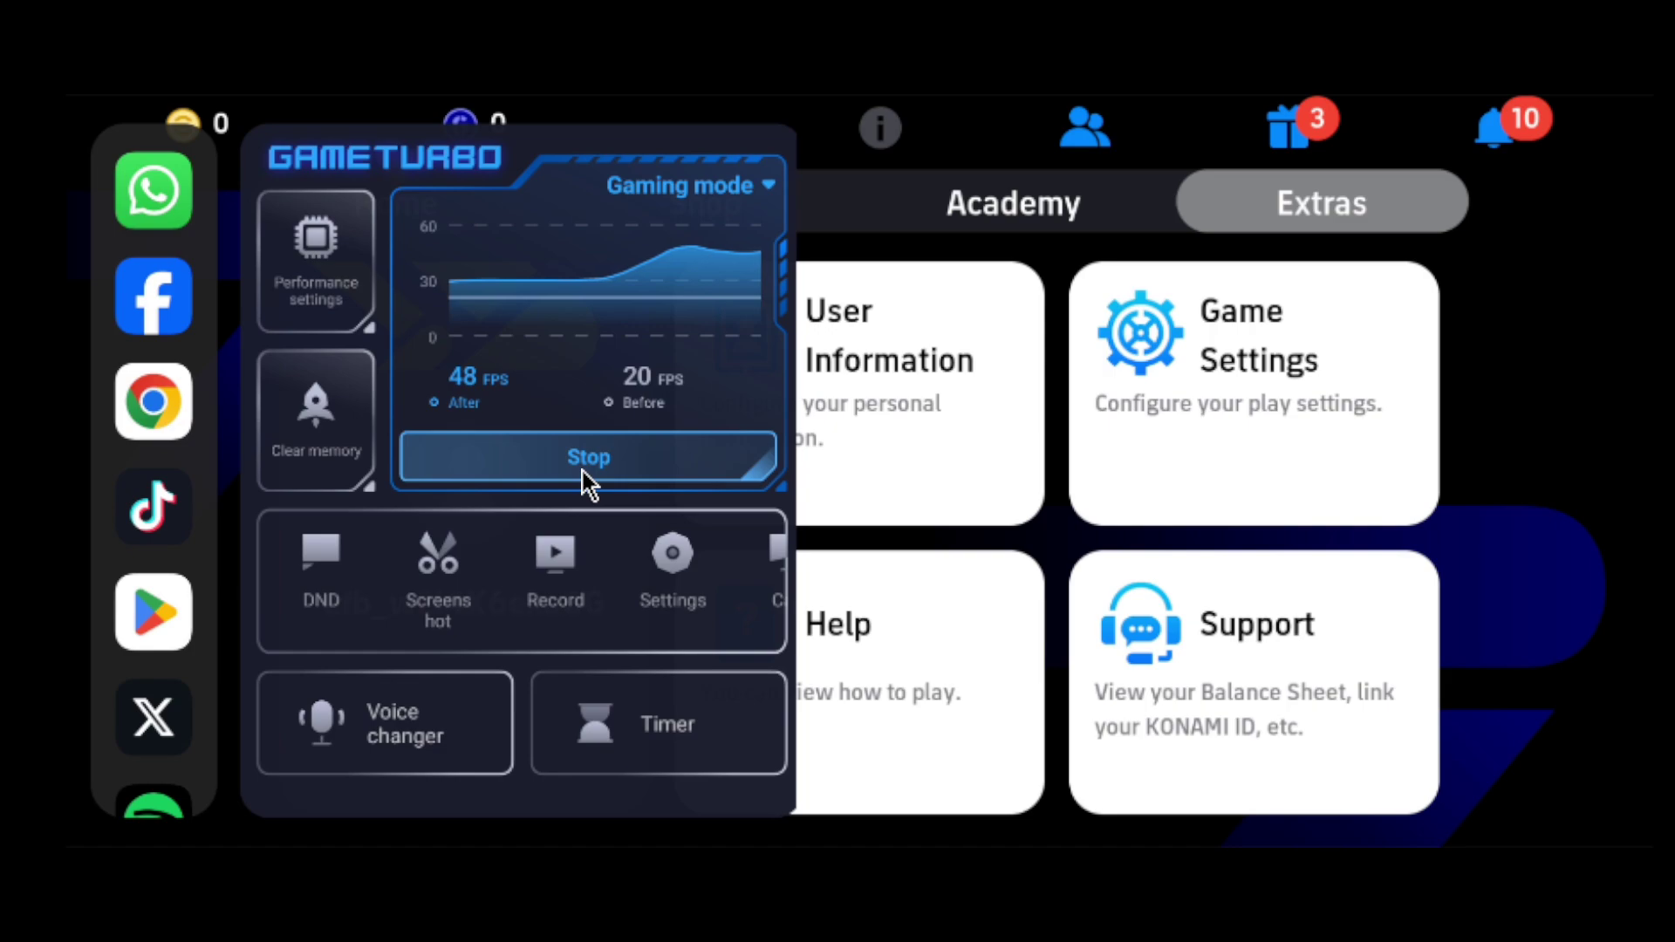
{"action": "left_click", "coordinate": [730, 192]}
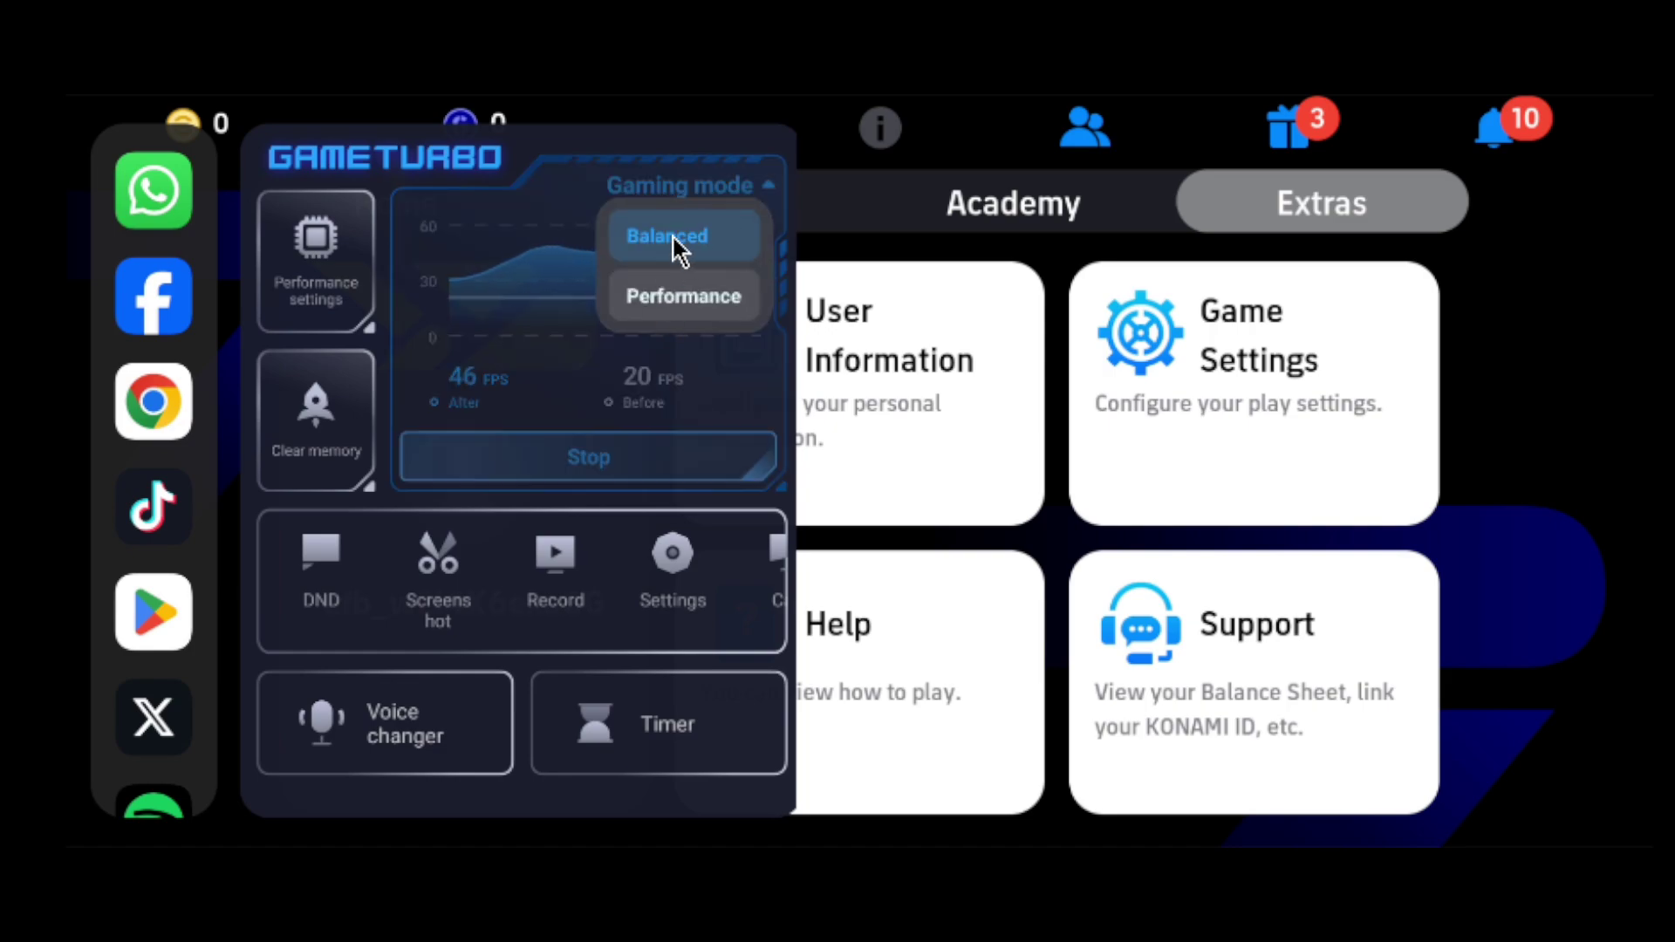
{"action": "left_click", "coordinate": [642, 288]}
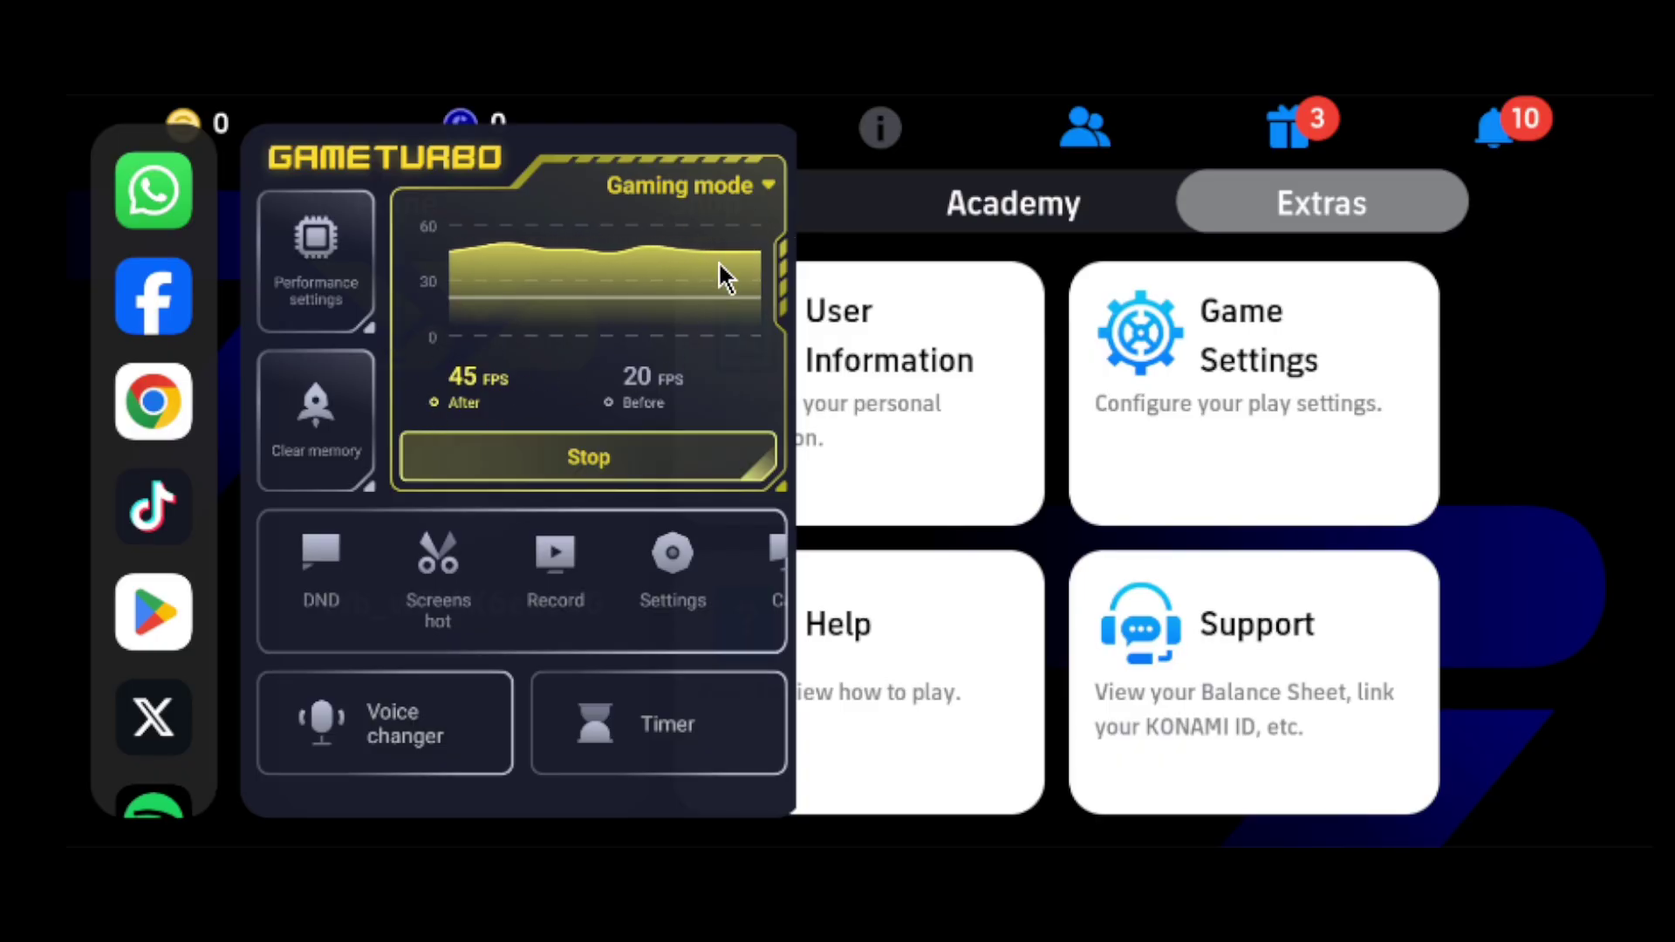
{"action": "left_click", "coordinate": [843, 150]}
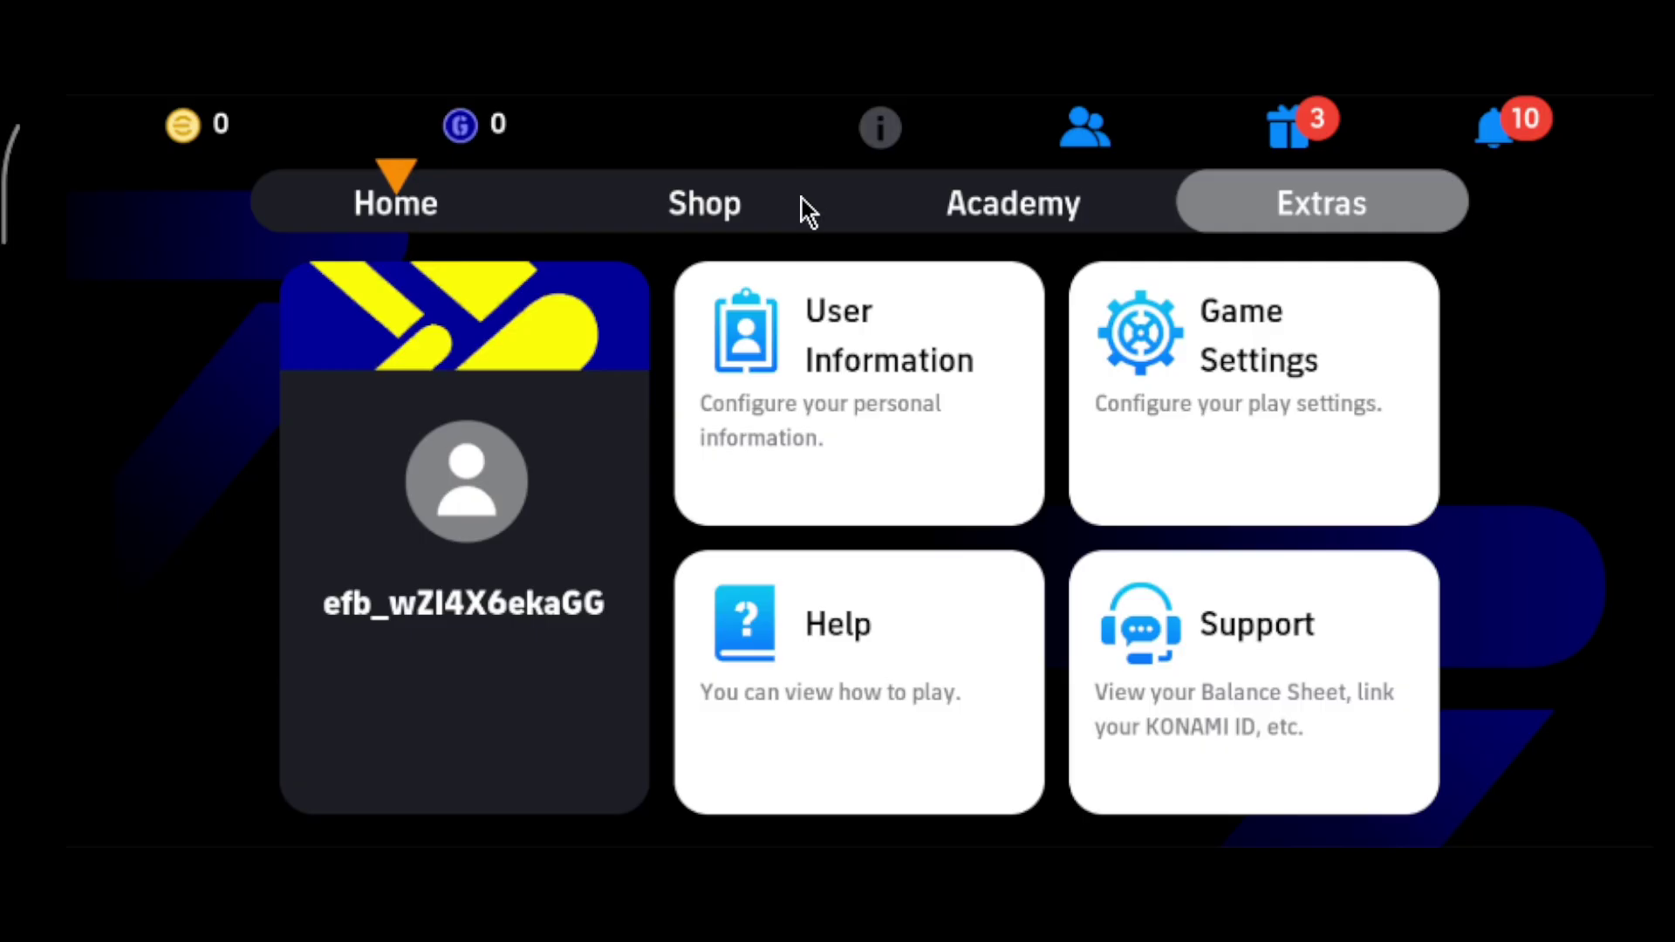